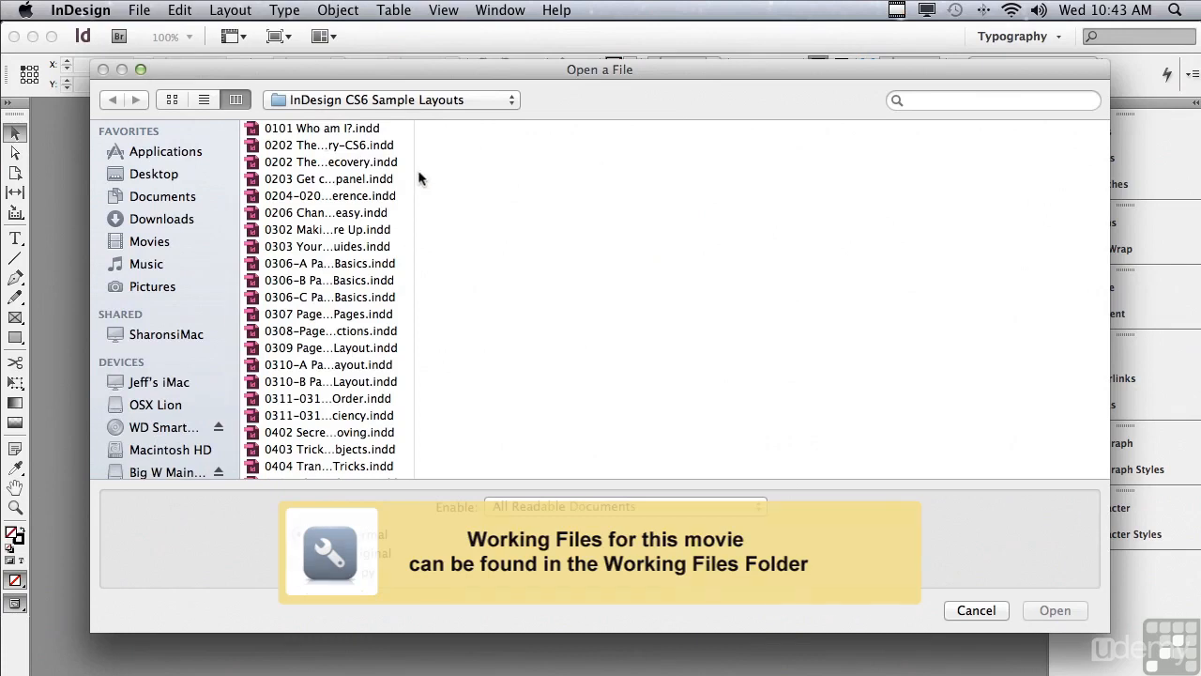
Step: Open the document 1302-1303 Swatches.indd from the InDesign CS6 Sample Layouts folder
{"action": "left_click_drag", "start_coordinate": [414, 174], "coordinate": [422, 450]}
{"action": "left_click", "coordinate": [297, 174]}
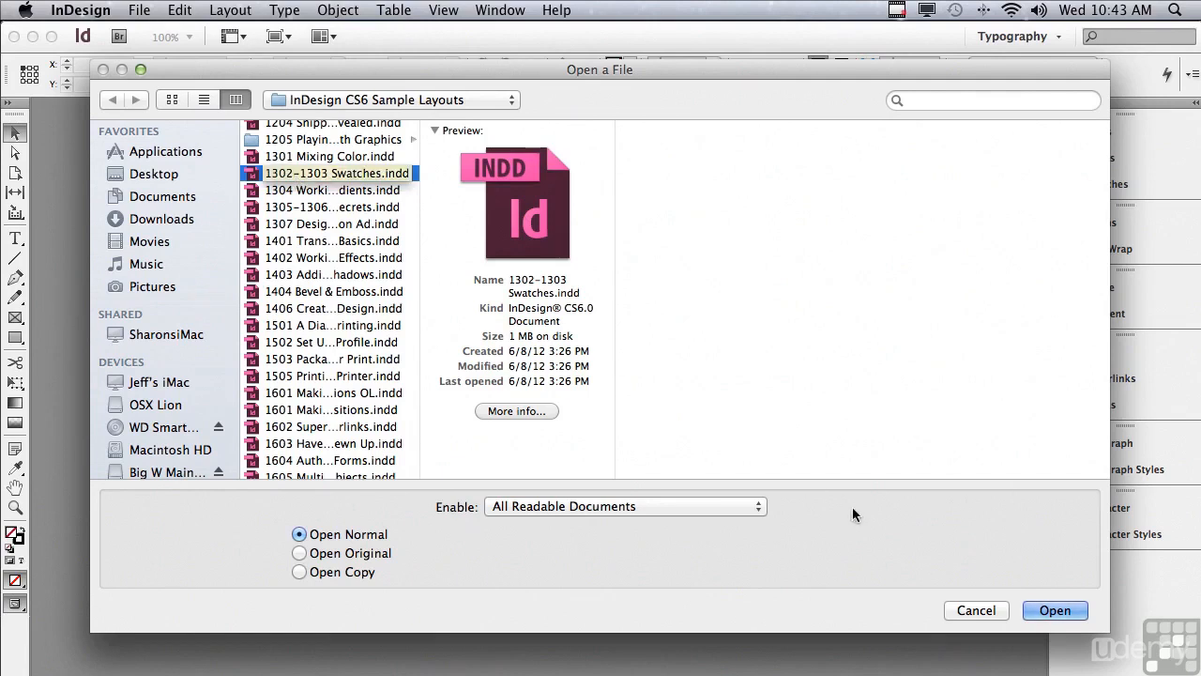
{"action": "left_click", "coordinate": [1055, 610]}
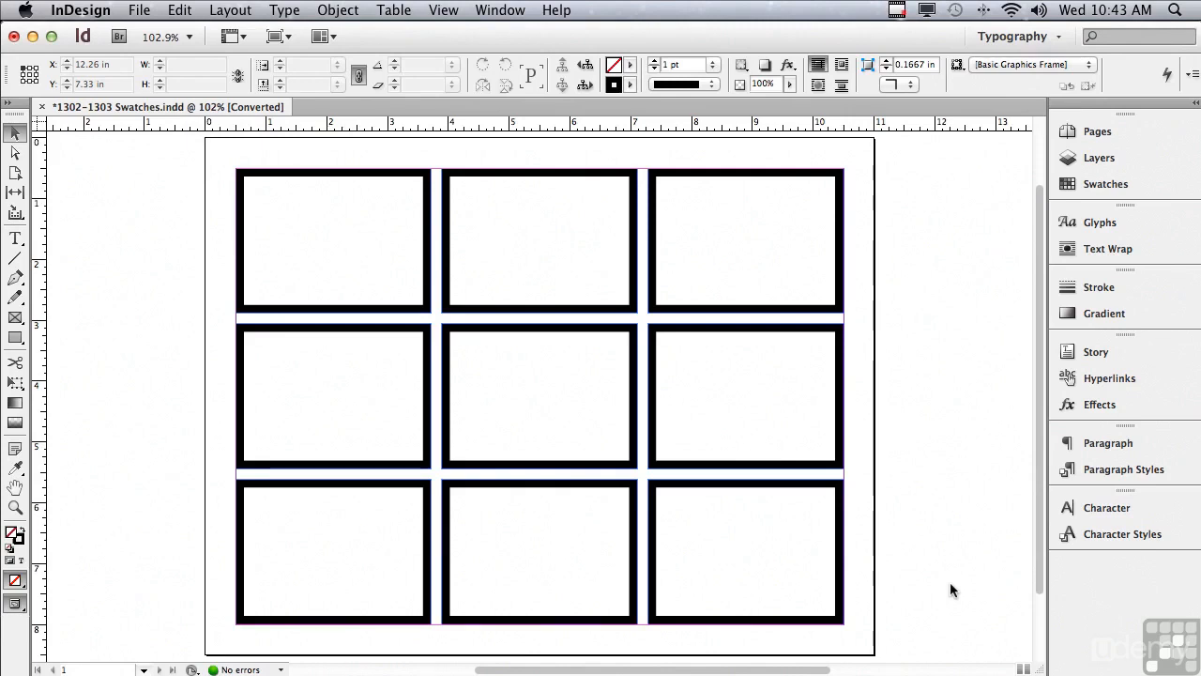
Step: Fill the third frame in the page's first row with a CMYK blue of C=100 M=26 Y=0 K=0
{"action": "left_click", "coordinate": [758, 249]}
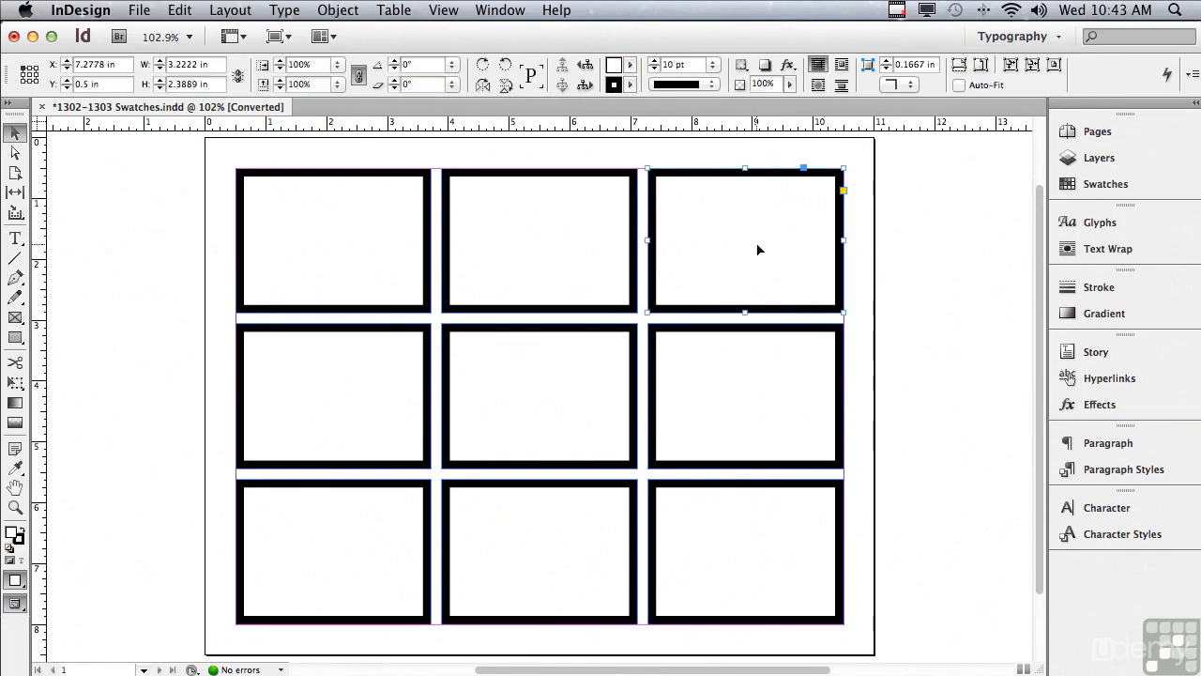
{"action": "left_click", "coordinate": [499, 10]}
{"action": "mouse_move", "coordinate": [507, 98]}
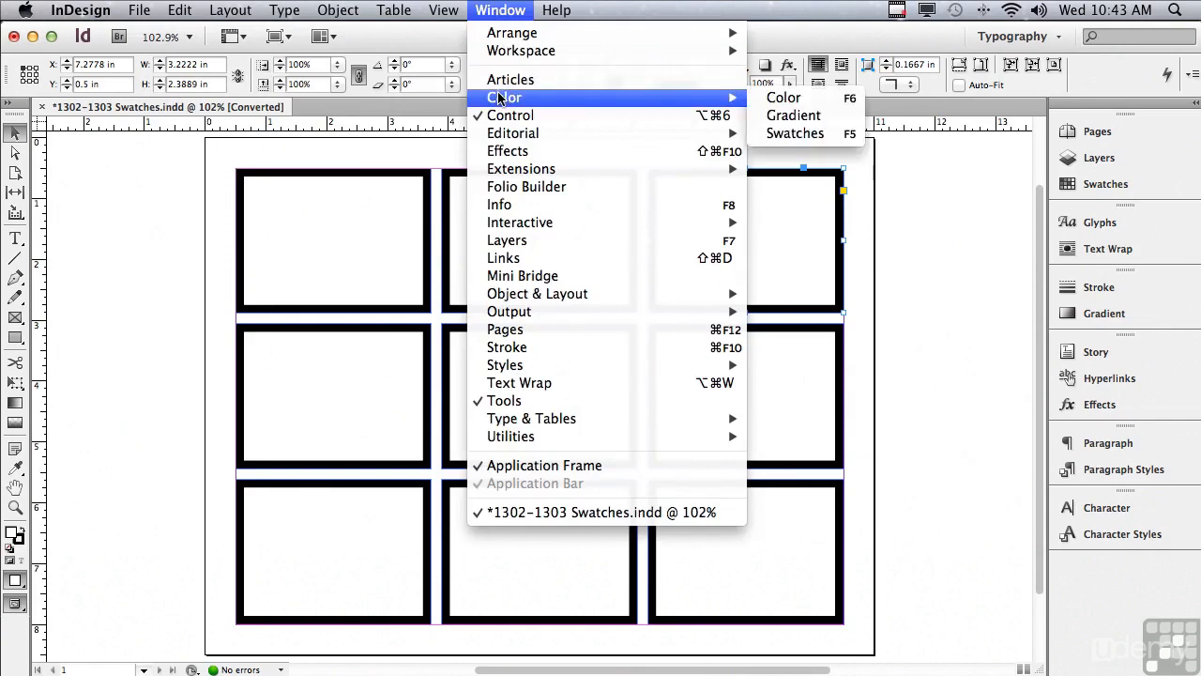
{"action": "left_click", "coordinate": [788, 101]}
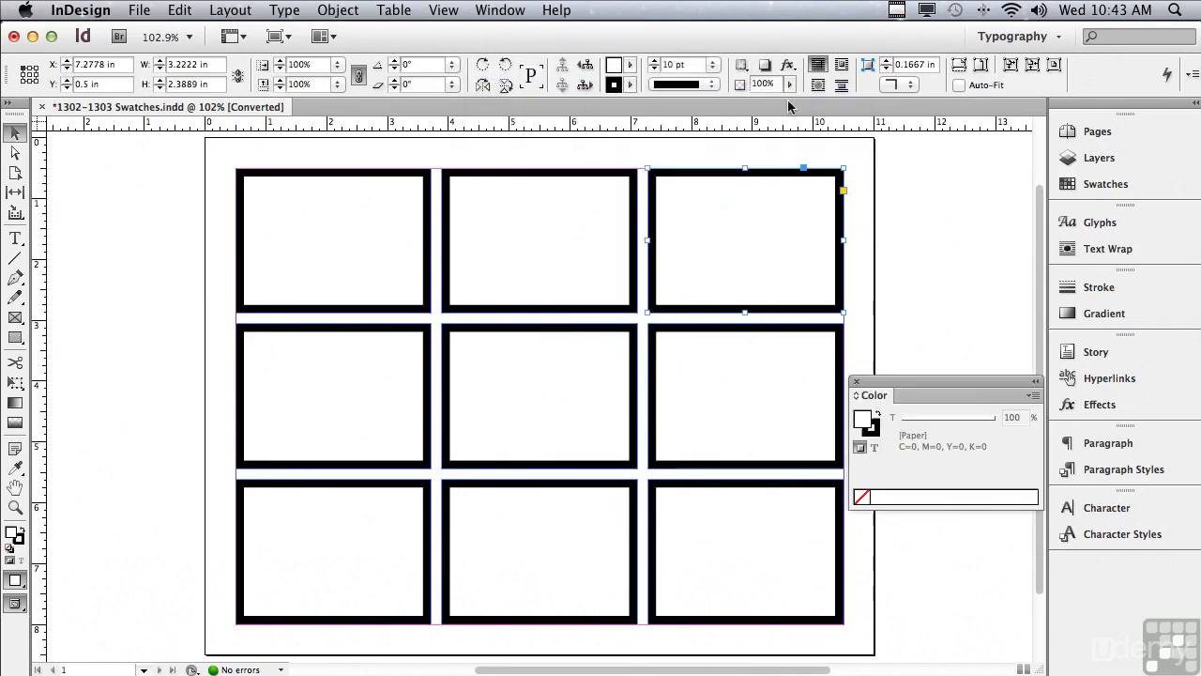
{"action": "left_click", "coordinate": [1029, 398]}
{"action": "left_click", "coordinate": [1075, 443]}
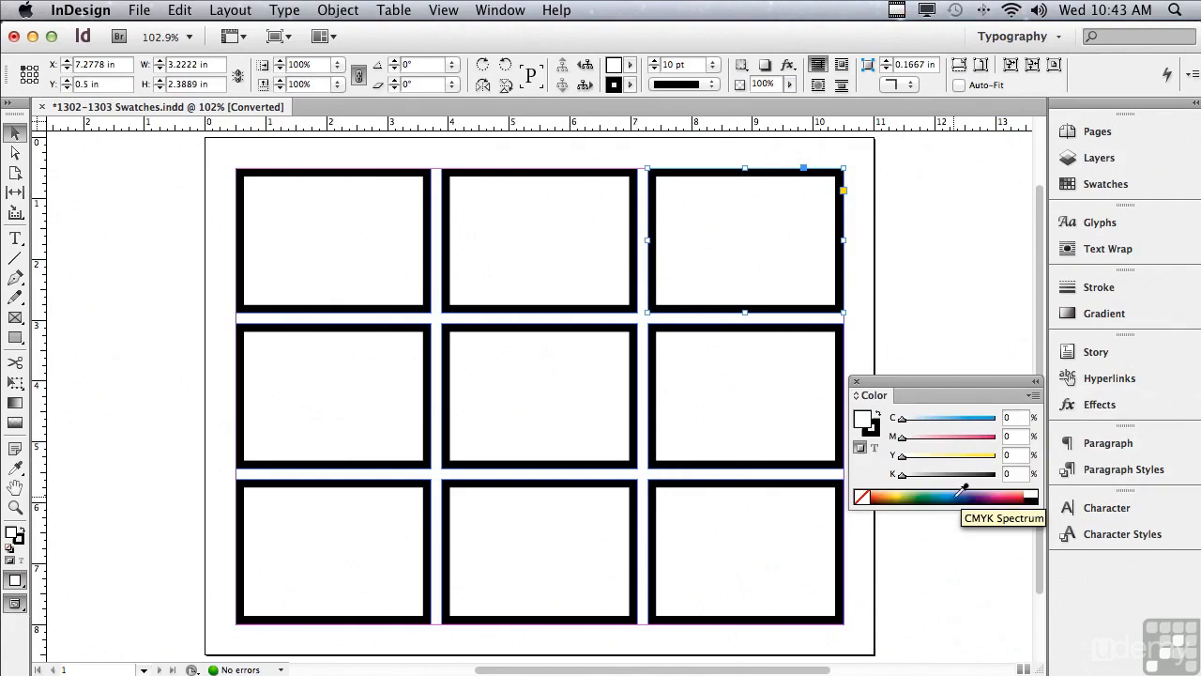
{"action": "left_click", "coordinate": [964, 488]}
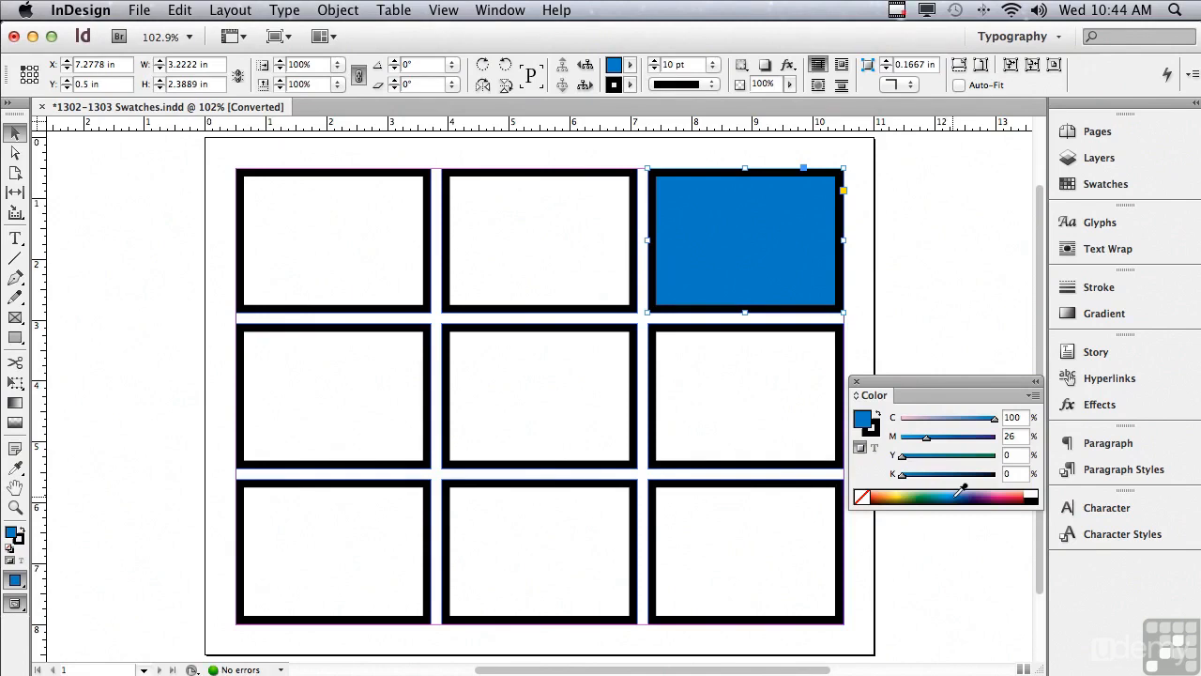
{"action": "left_click", "coordinate": [932, 249]}
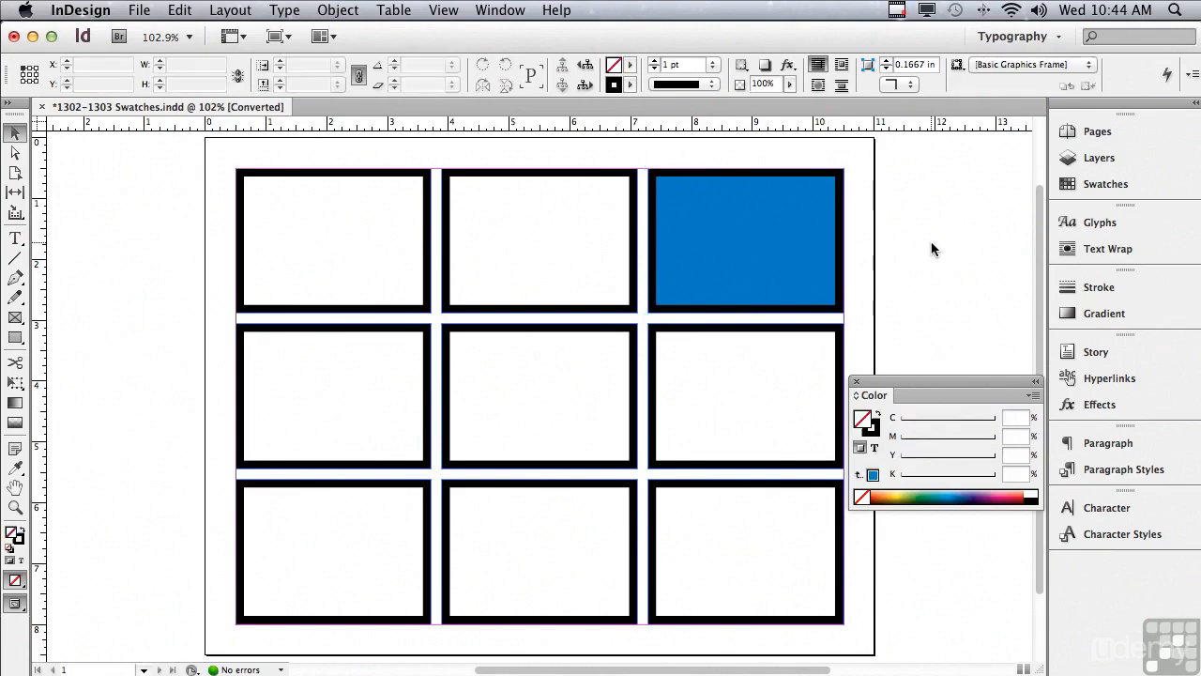
Step: Give the blue frame a Dashed stroke with the yellow gap color C=0 M=0 Y=100 K=0
{"action": "left_click", "coordinate": [788, 233]}
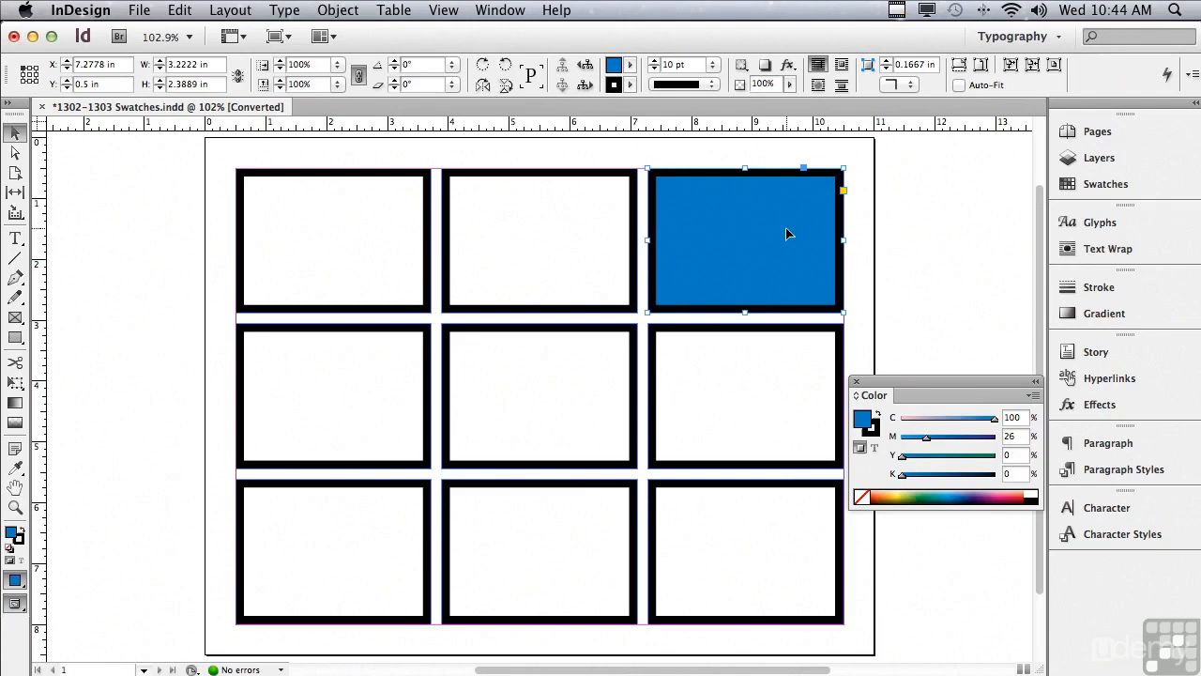
{"action": "left_click", "coordinate": [878, 435]}
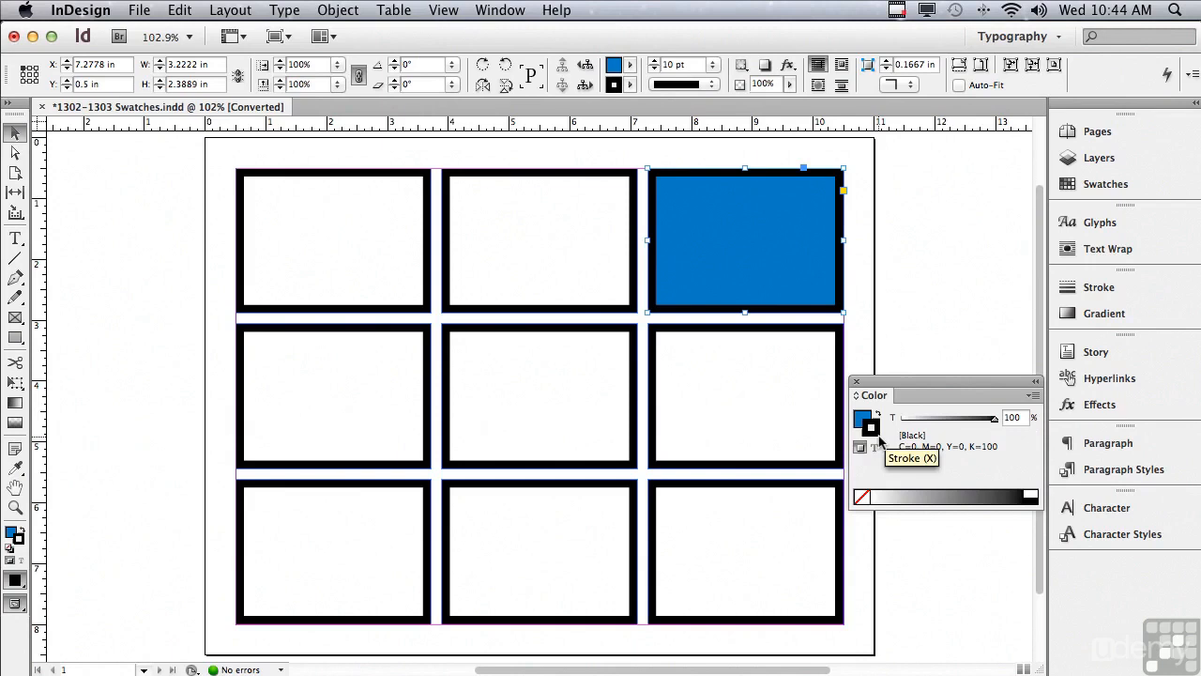
{"action": "left_click", "coordinate": [1091, 288]}
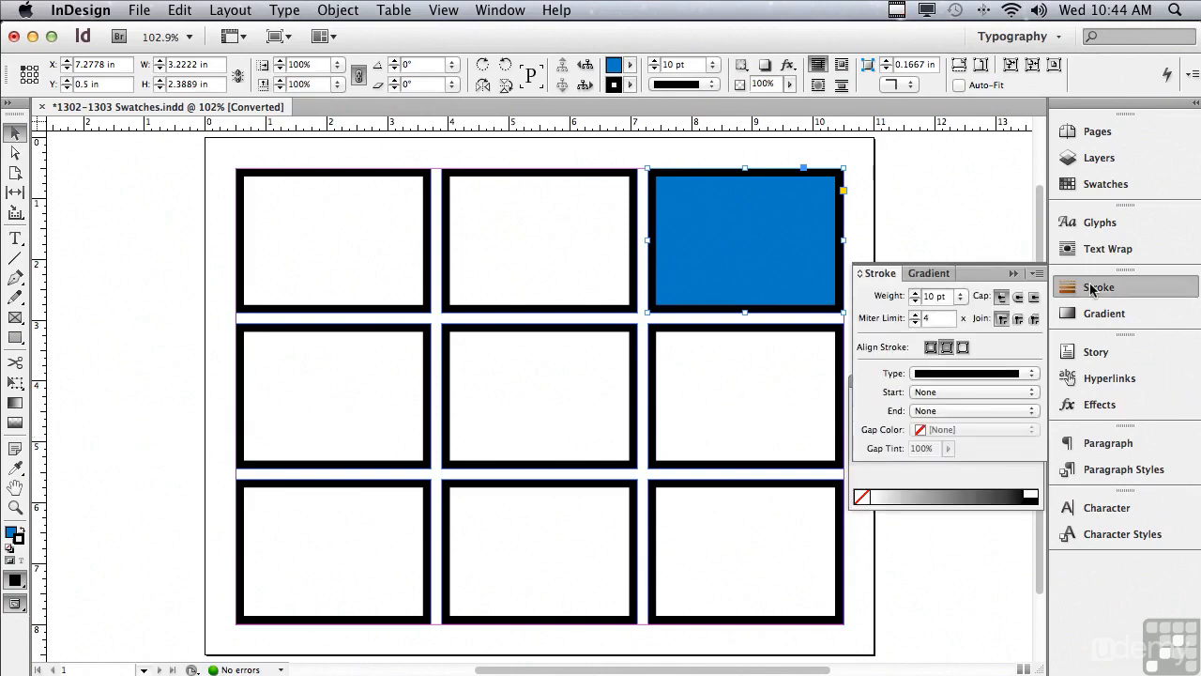
{"action": "left_click", "coordinate": [931, 376]}
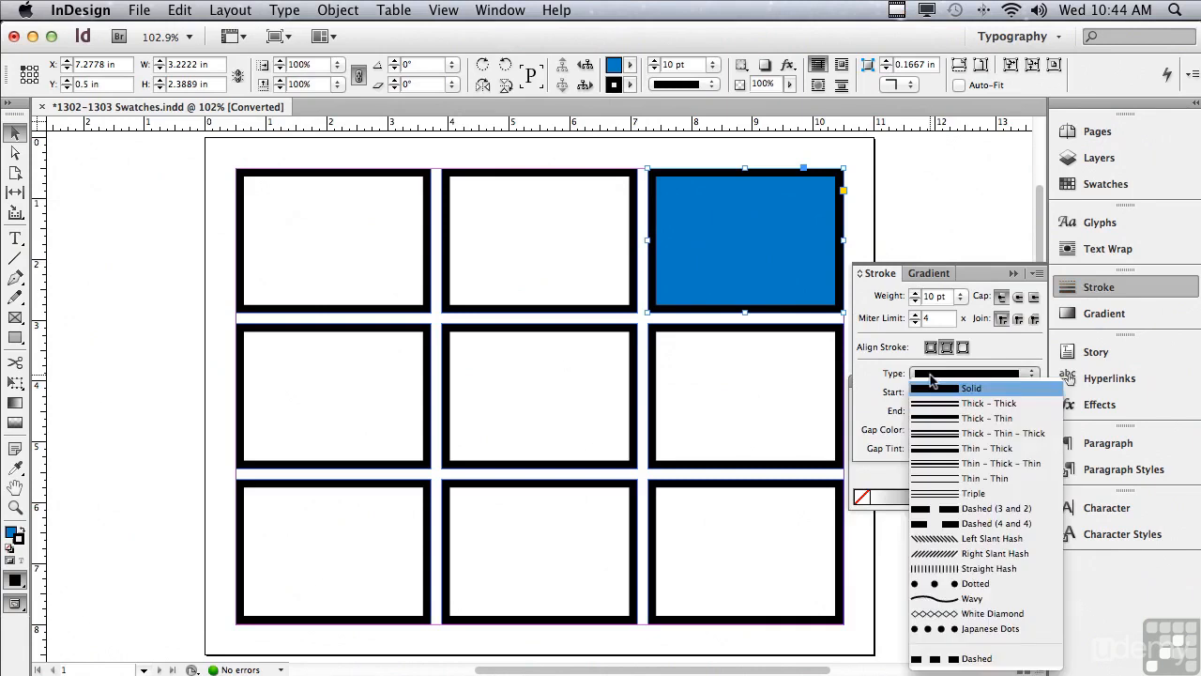
{"action": "left_click", "coordinate": [948, 659]}
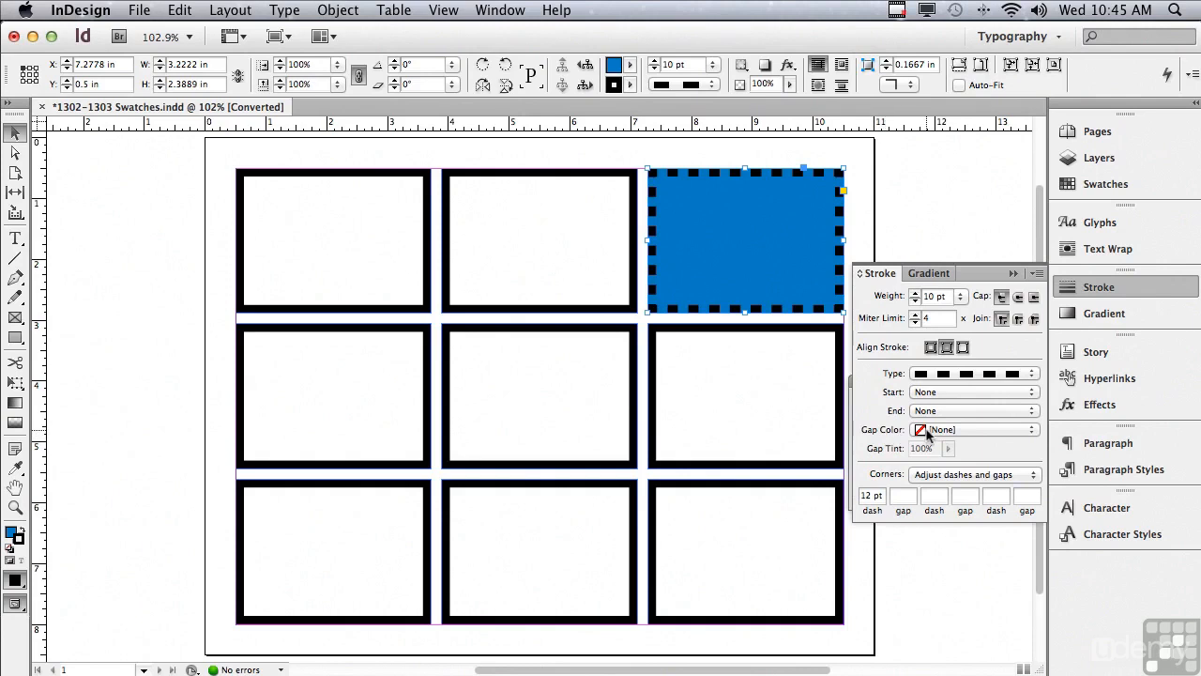
{"action": "left_click", "coordinate": [926, 430]}
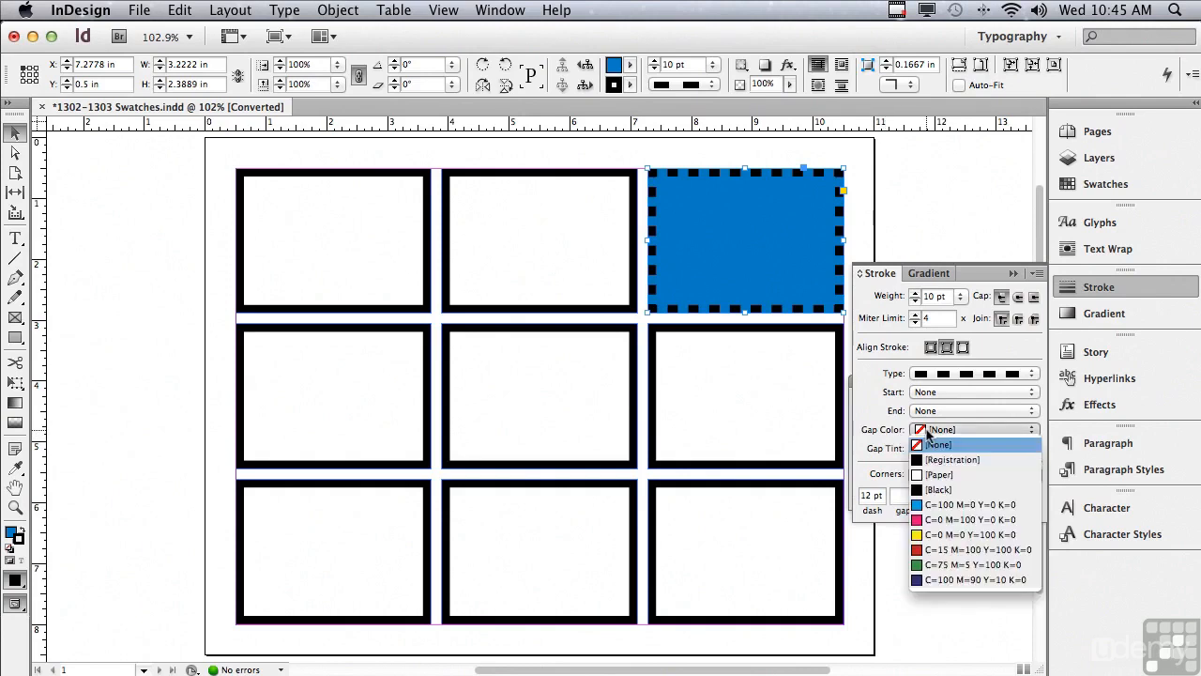
{"action": "left_click", "coordinate": [937, 535]}
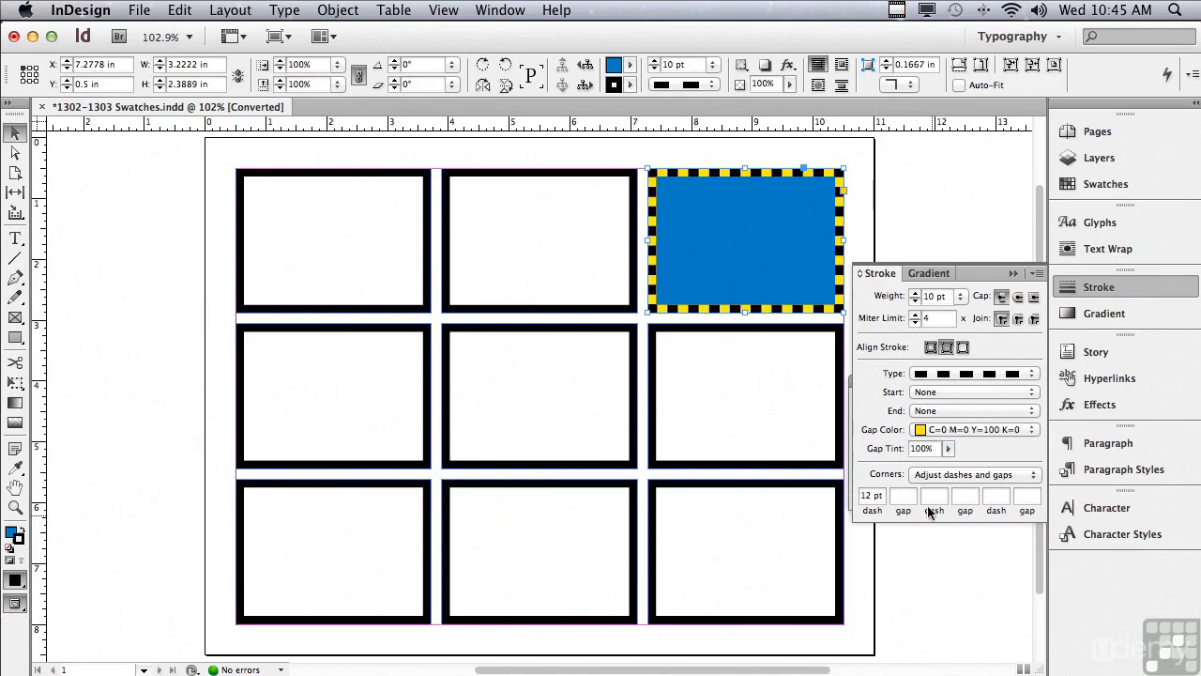
{"action": "left_click", "coordinate": [1014, 274]}
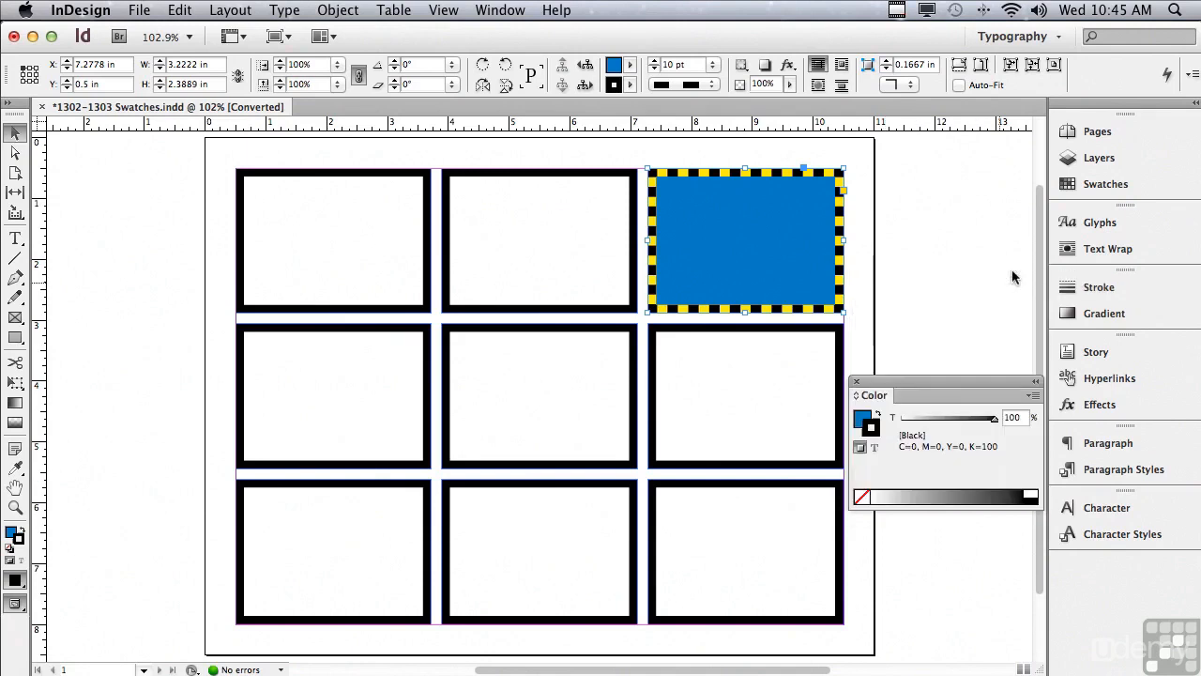
Step: Add the blue fill to the swatches from the Color panel's fill box, and undo the addition
{"action": "left_click", "coordinate": [859, 416]}
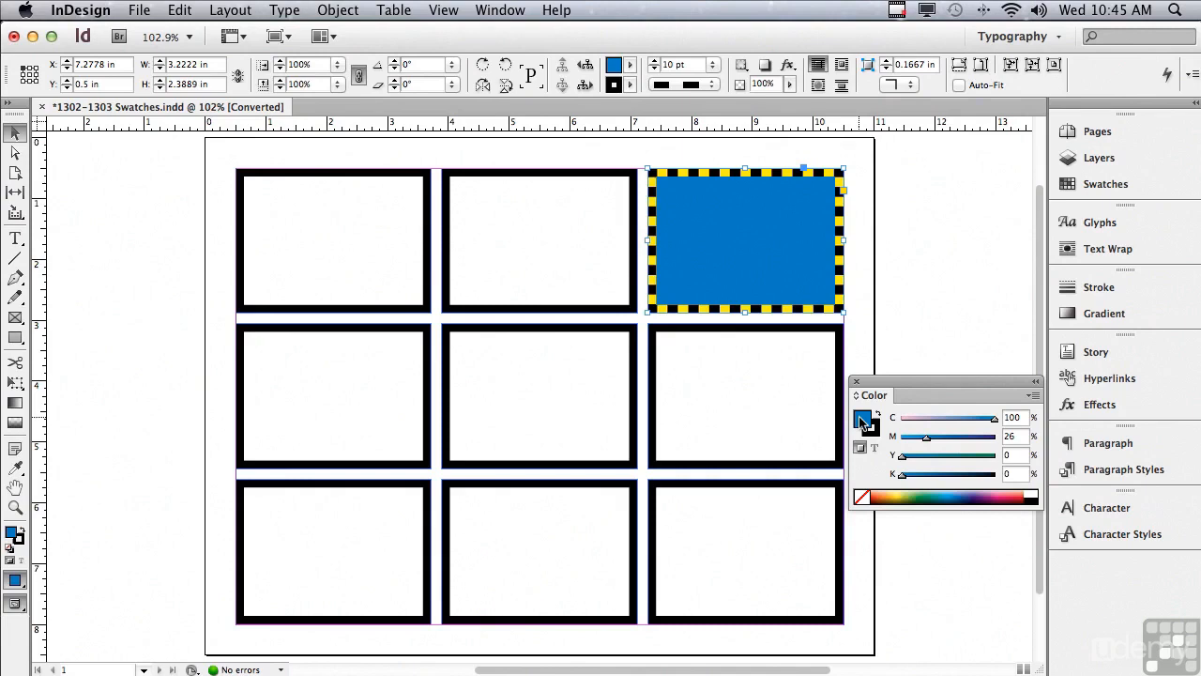
{"action": "left_click", "coordinate": [1033, 396]}
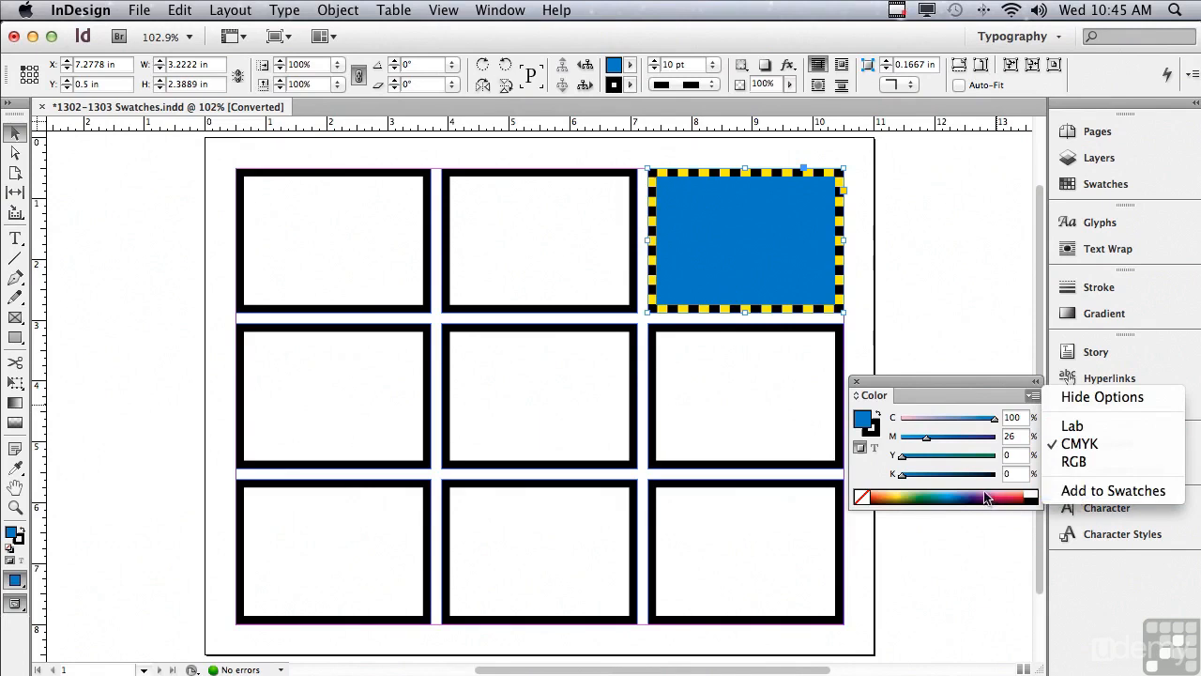
{"action": "left_click", "coordinate": [862, 418]}
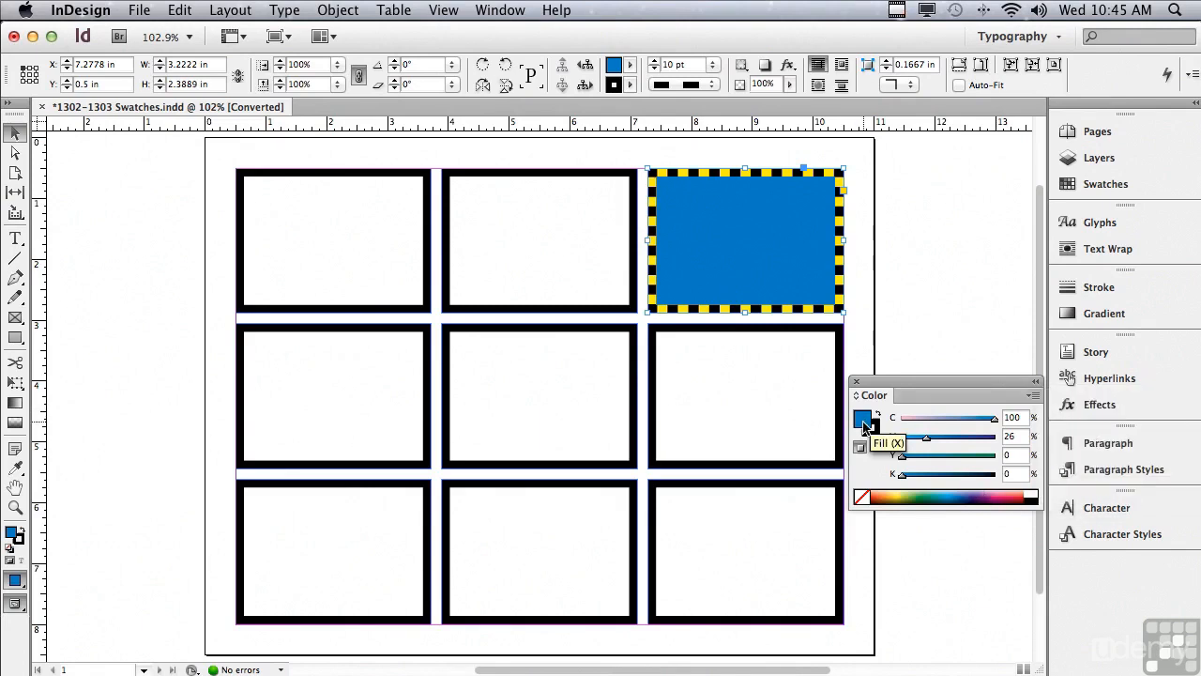
{"action": "left_click_drag", "start_coordinate": [865, 428], "coordinate": [1098, 185]}
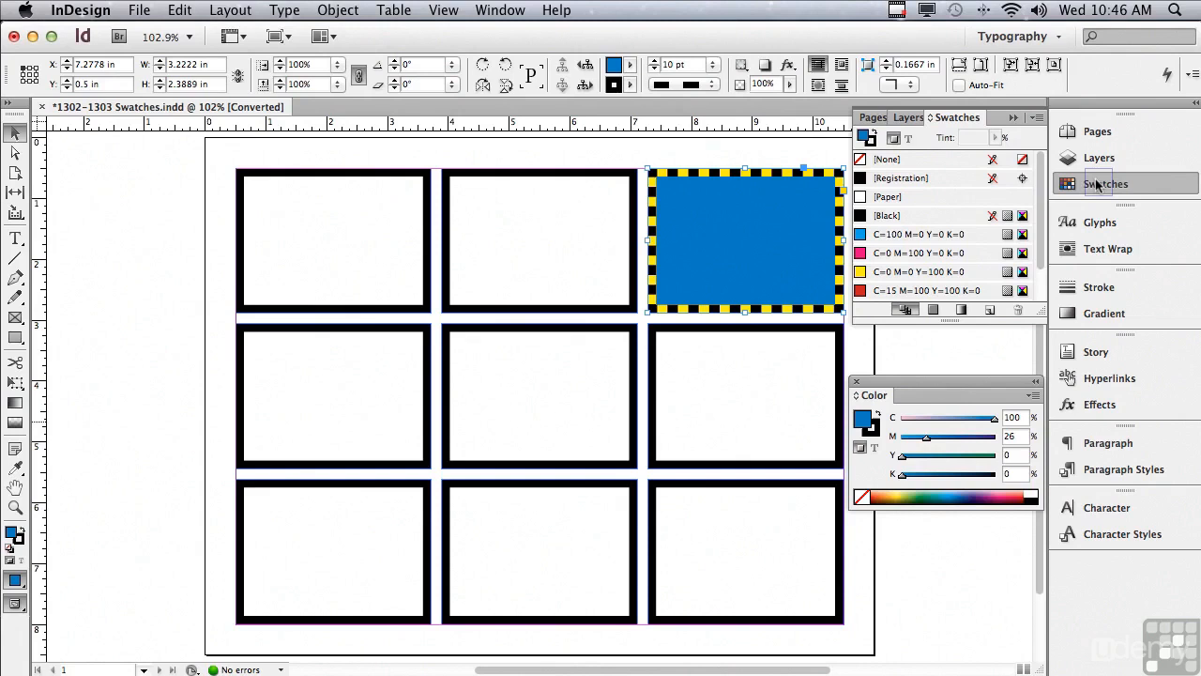
{"action": "mouse_move", "coordinate": [1098, 184]}
{"action": "left_mouse_down"}
{"action": "mouse_move", "coordinate": [948, 254]}
{"action": "mouse_move", "coordinate": [957, 298]}
{"action": "left_mouse_up"}
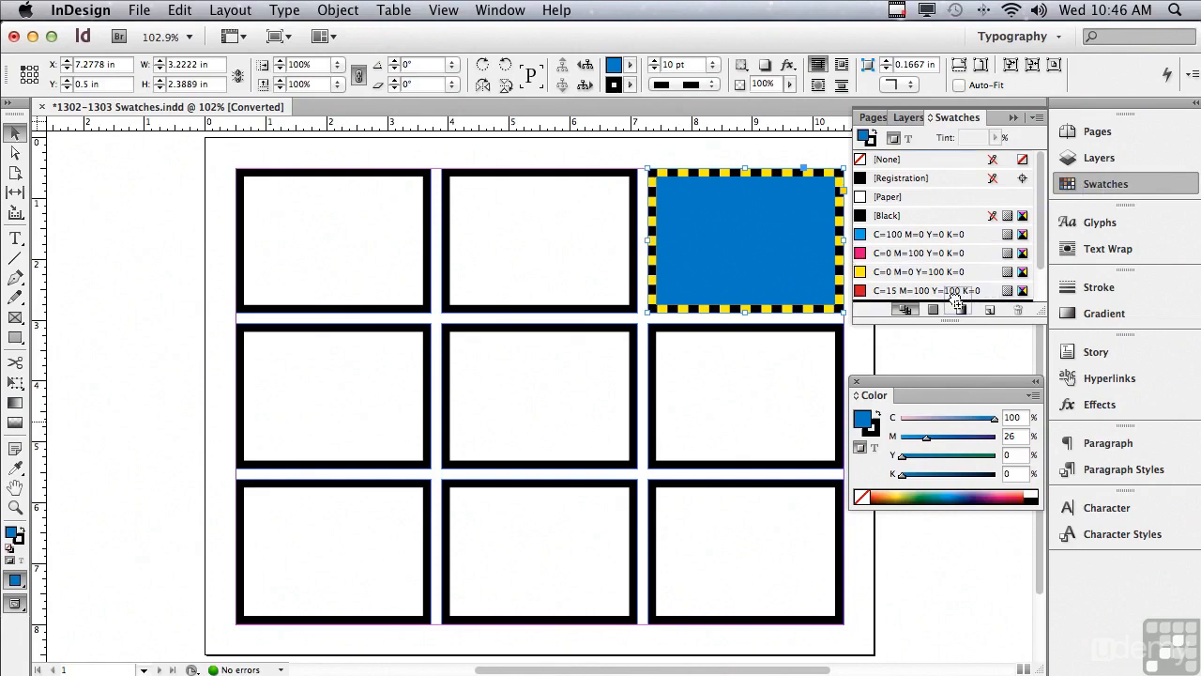
{"action": "left_click_drag", "start_coordinate": [956, 299], "coordinate": [955, 300]}
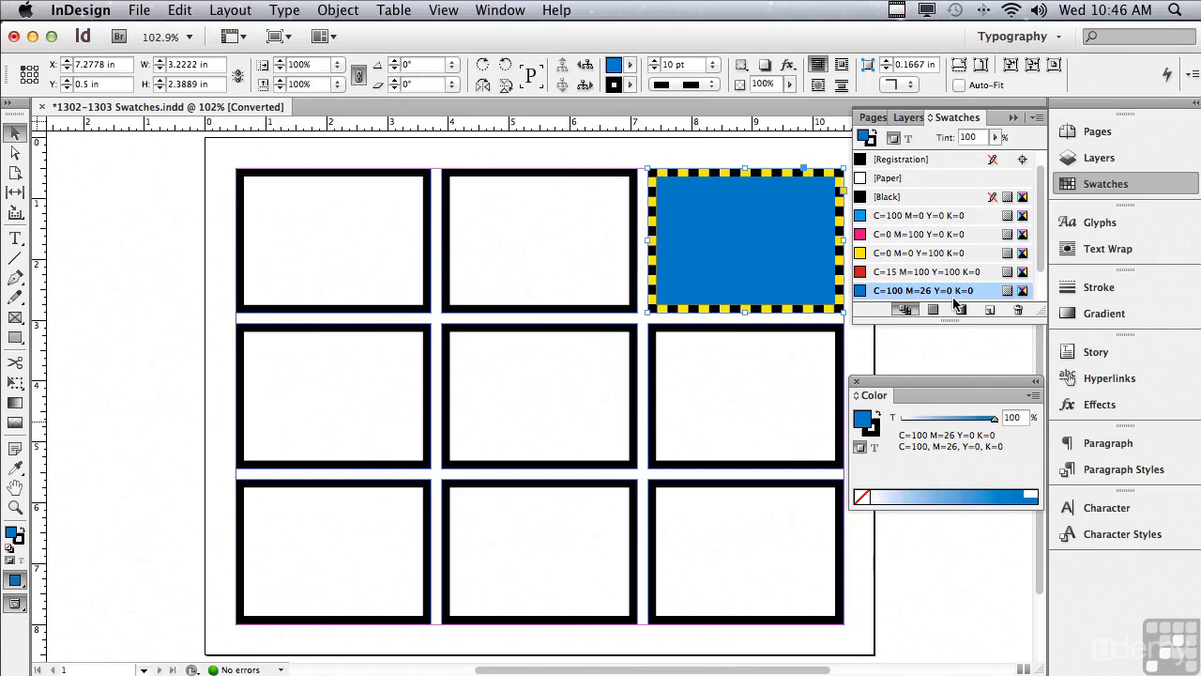
{"action": "key", "text": "super+z"}
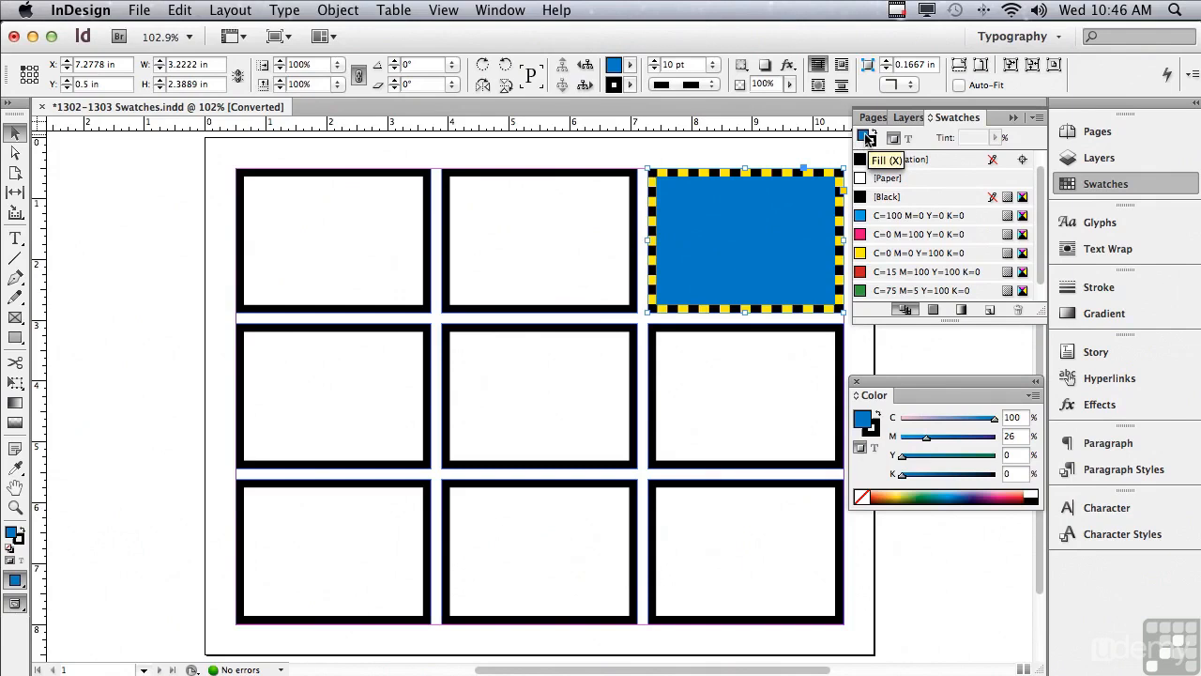
Step: Add the blue fill to the swatch list from the Swatches panel's own fill box, and undo it
{"action": "scroll", "coordinate": [882, 234], "scroll_direction": "up", "scroll_amount": 1}
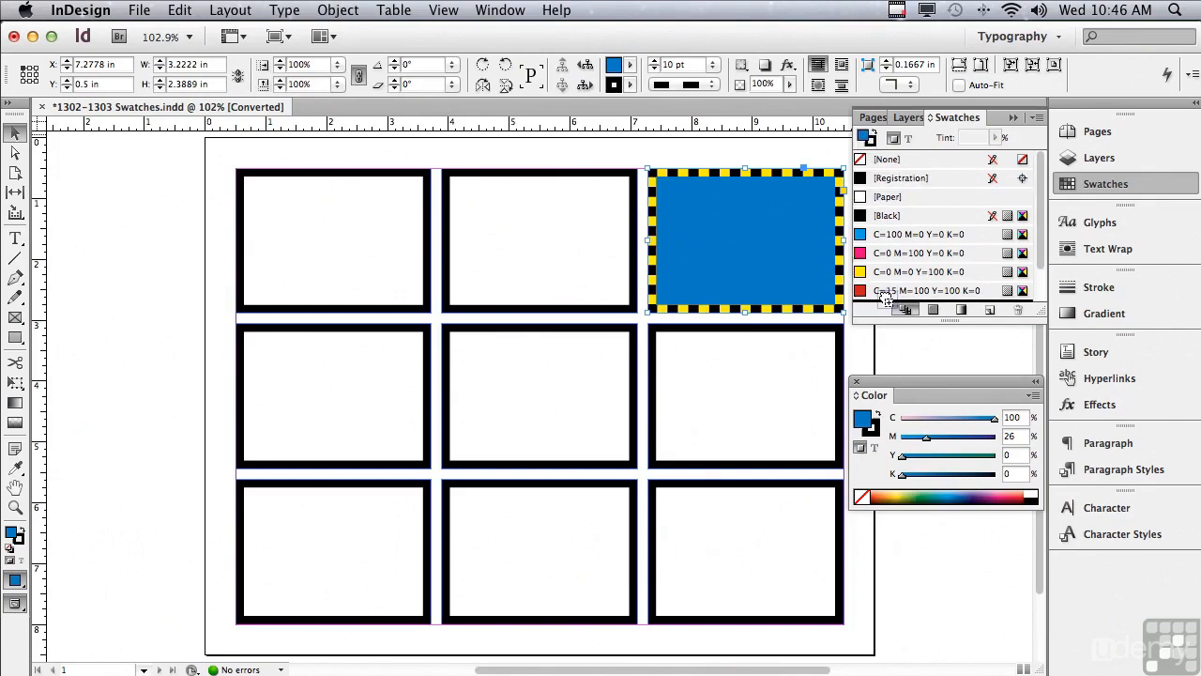
{"action": "left_click_drag", "start_coordinate": [885, 299], "coordinate": [887, 300]}
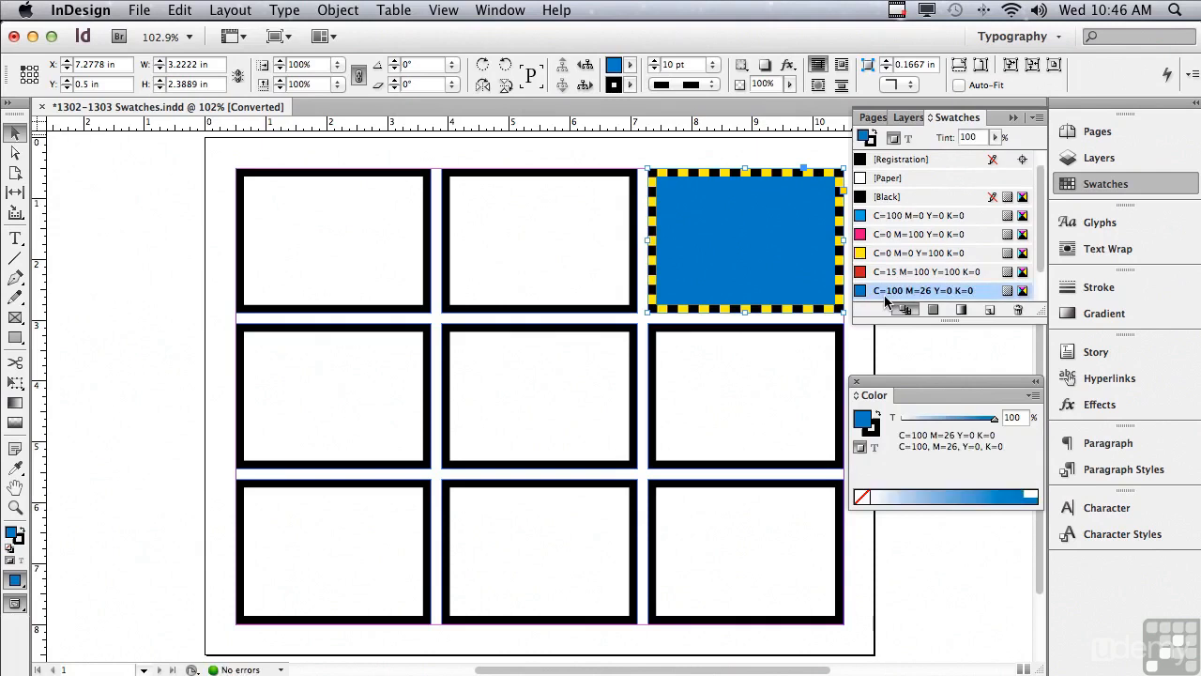
{"action": "key", "text": "super+z"}
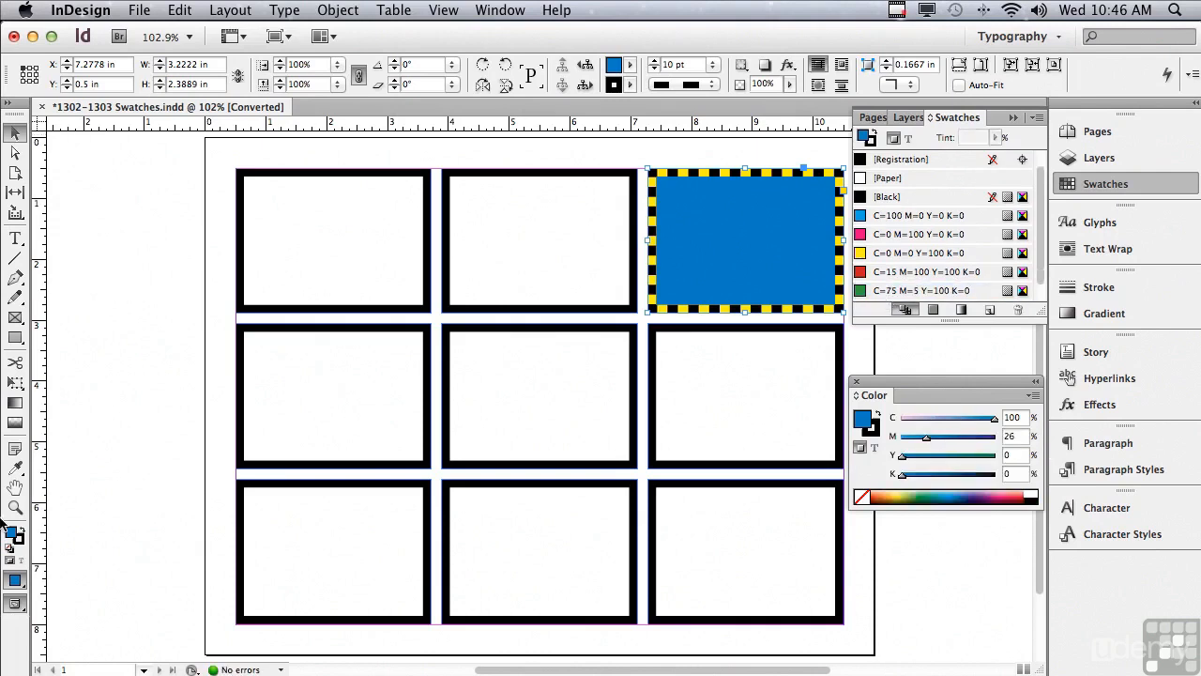
Step: Place the toolbox's blue fill color at the end of the swatch list, and undo the new swatch
{"action": "left_click_drag", "start_coordinate": [13, 542], "coordinate": [966, 305]}
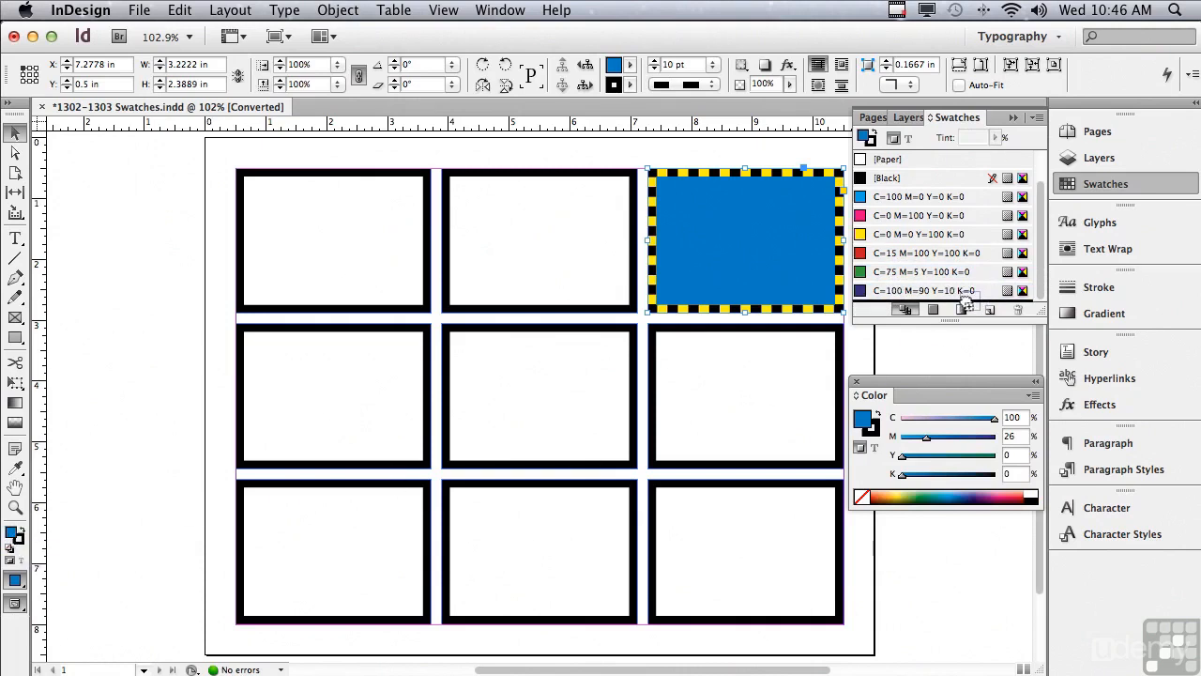
{"action": "left_click_drag", "start_coordinate": [966, 305], "coordinate": [965, 307]}
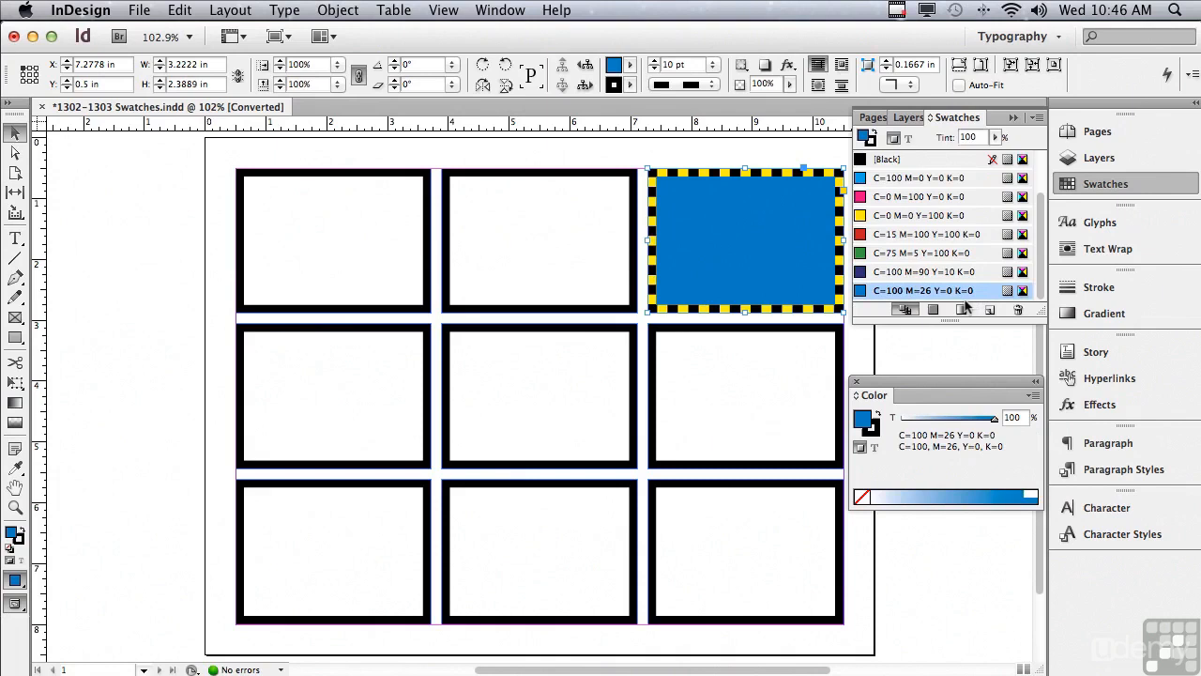
{"action": "key", "text": "super+z"}
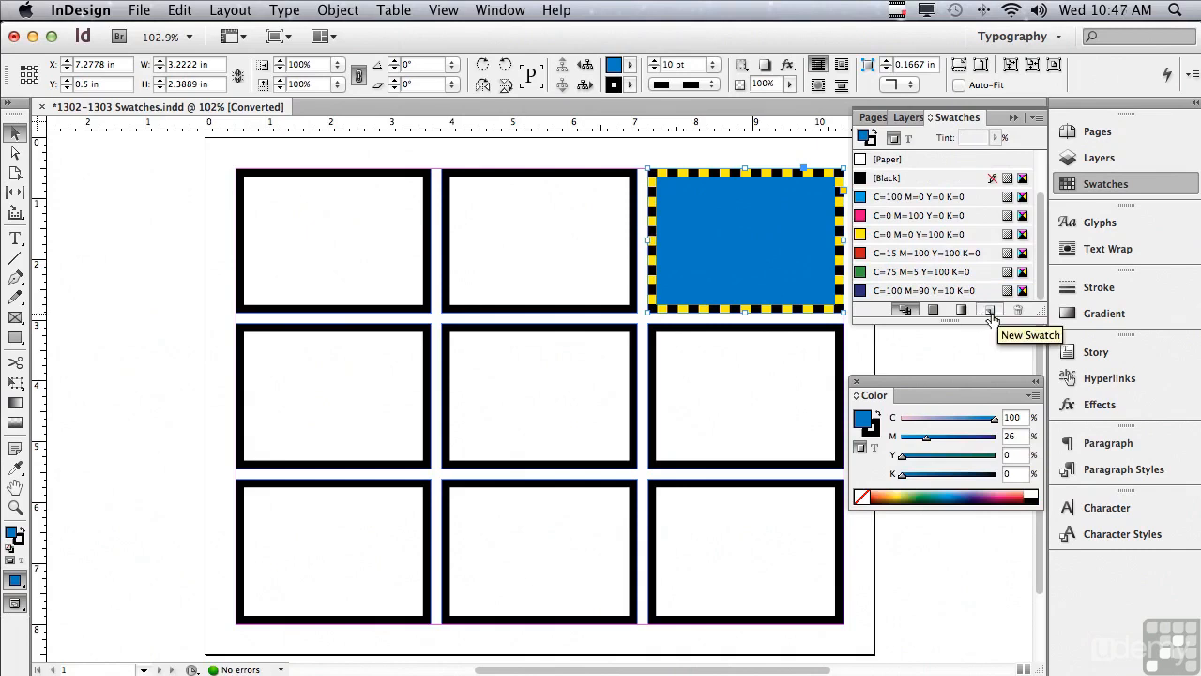
Step: Create a swatch directly from the selected frame's fill with New Swatch, and undo it
{"action": "left_click", "coordinate": [990, 316]}
{"action": "left_click", "coordinate": [992, 312]}
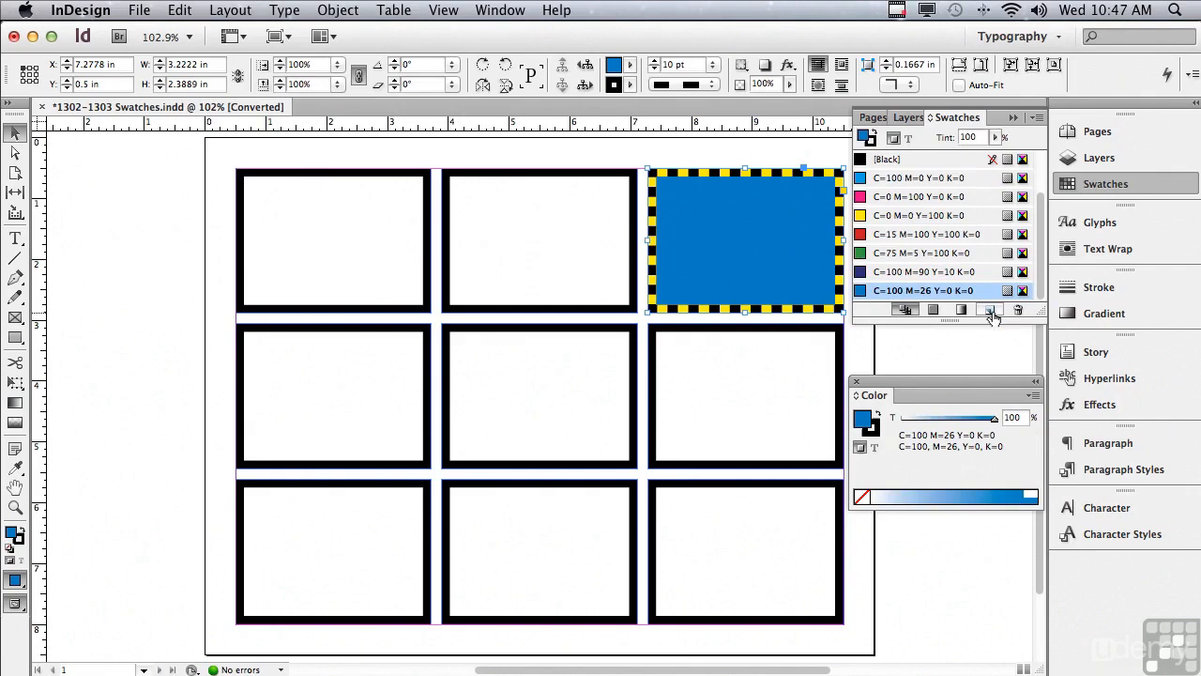
{"action": "key", "text": "super+z"}
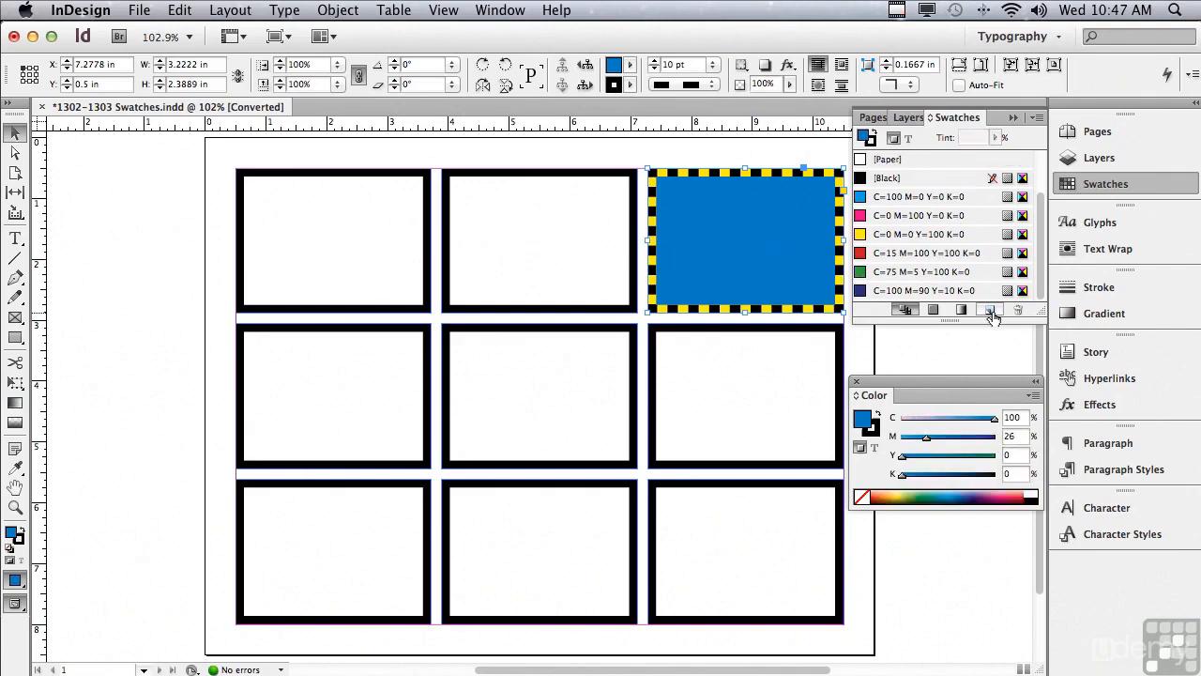
Step: Create a new Process color swatch in CMYK mode from the blue fill, C=100 M=26 Y=0 K=0, named with its color value
{"action": "left_click", "coordinate": [1036, 120]}
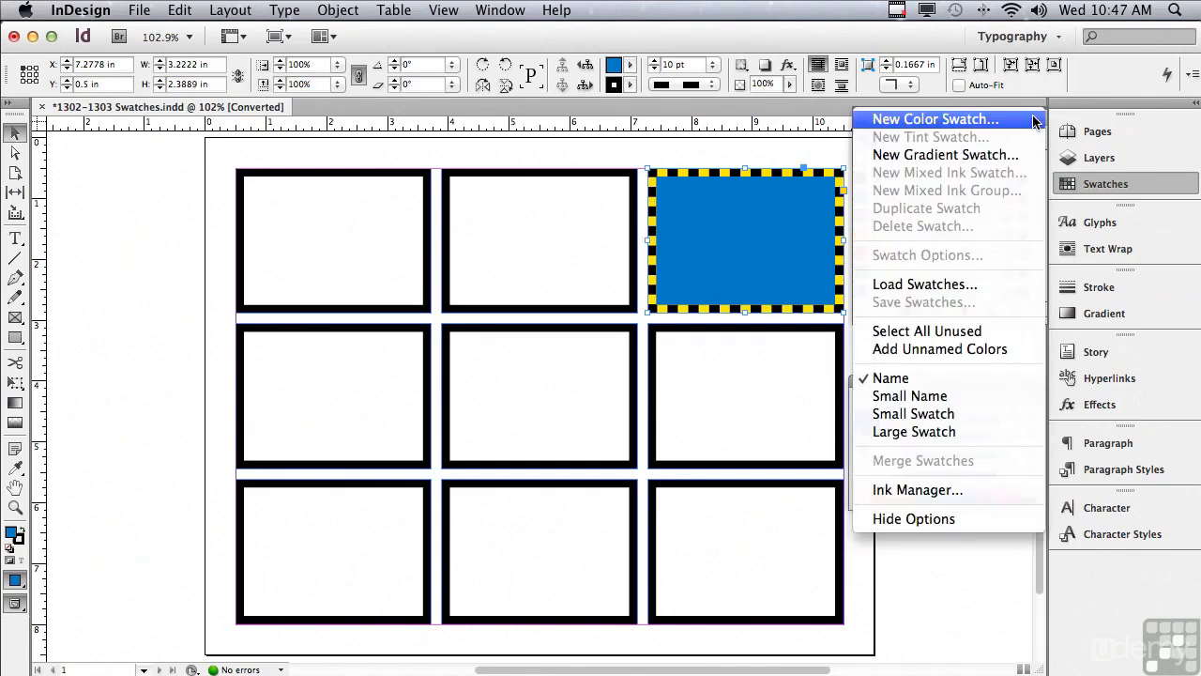
{"action": "left_click", "coordinate": [1023, 123]}
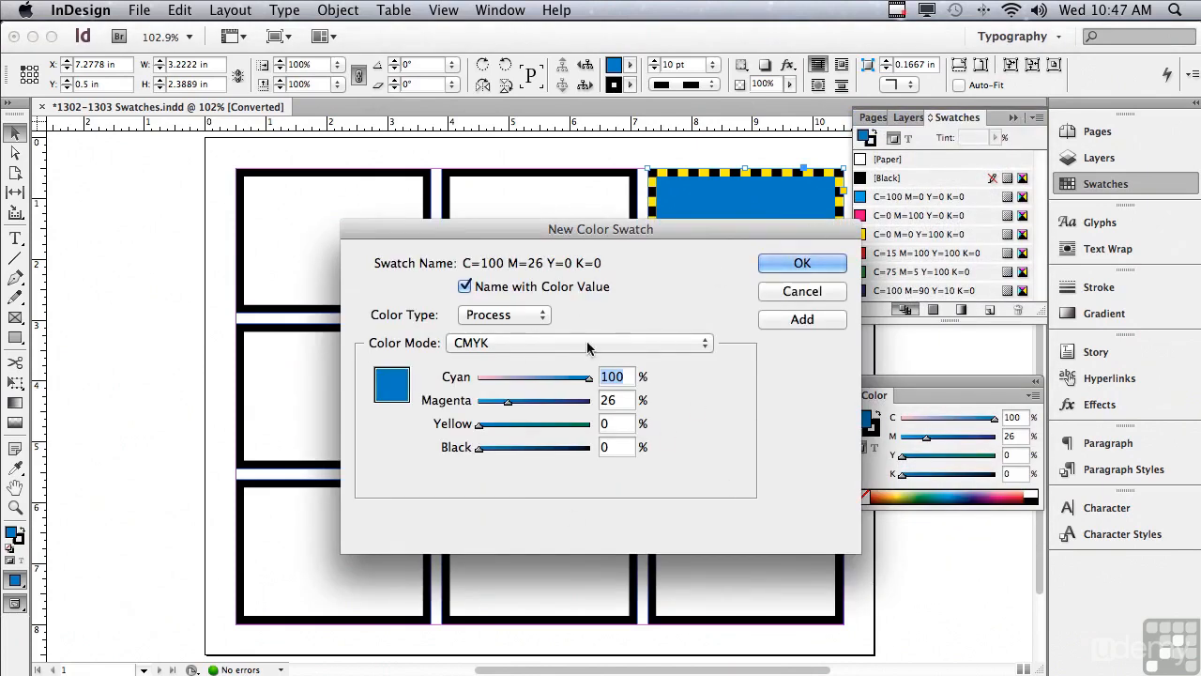
{"action": "left_click", "coordinate": [795, 264]}
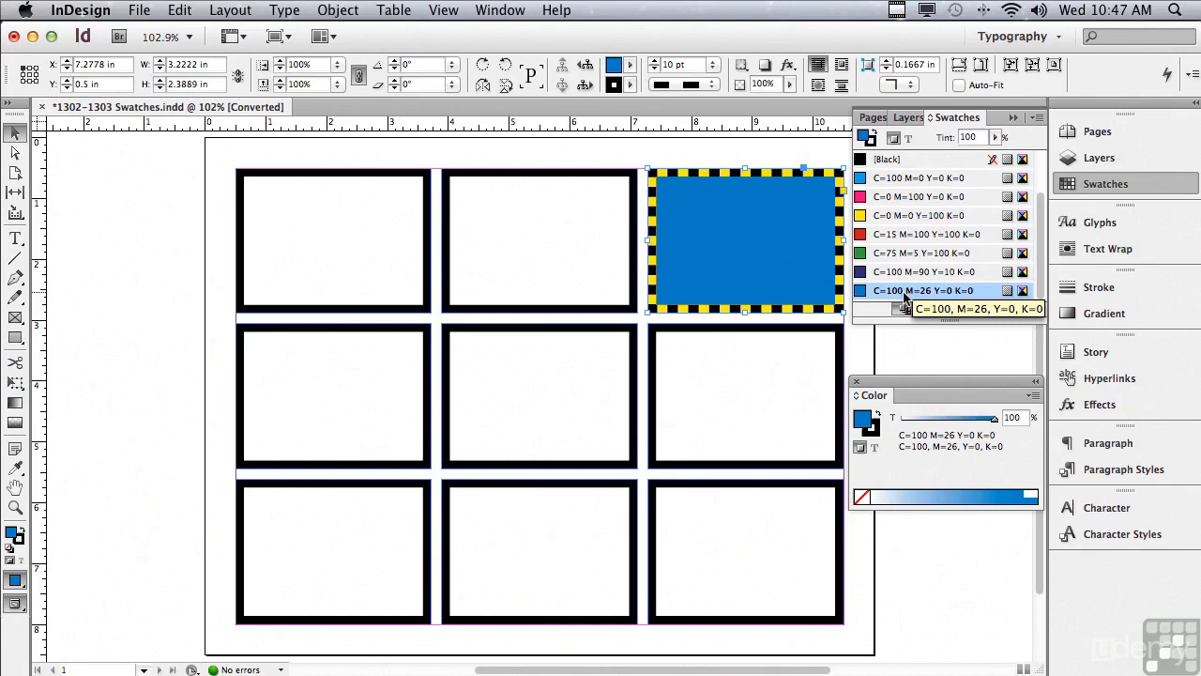
Step: Set the tint of the blue fill on the selected frame with the dashed border to 50%
{"action": "left_click", "coordinate": [996, 138]}
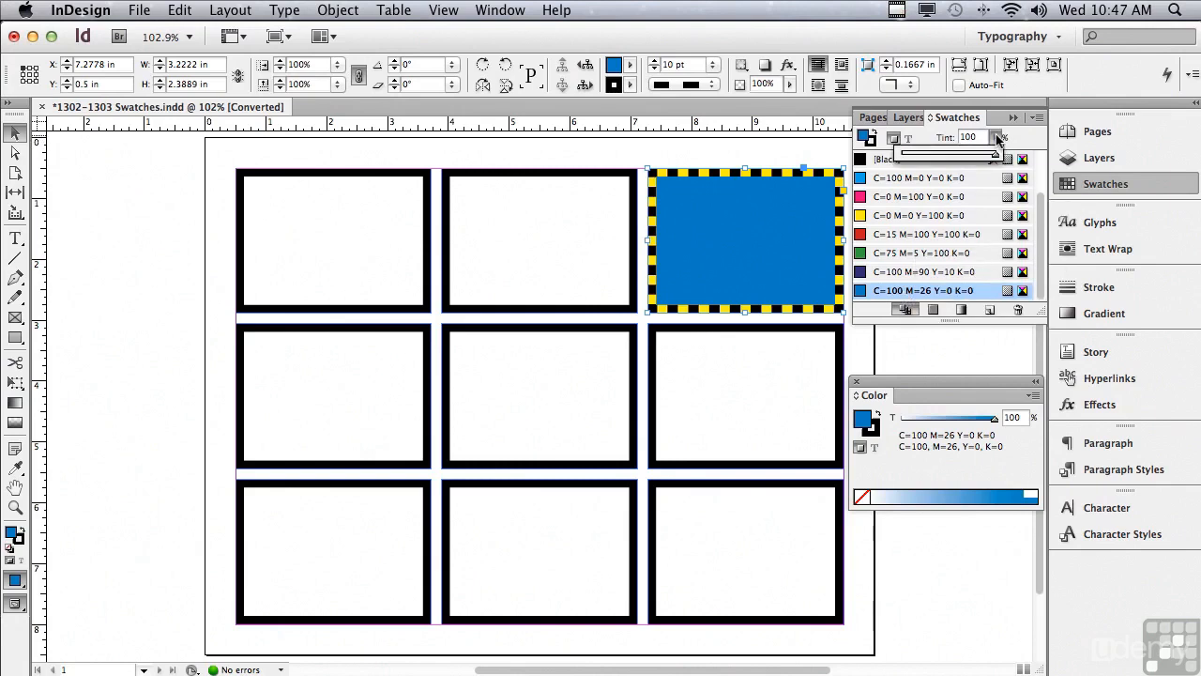
{"action": "left_click", "coordinate": [947, 155]}
{"action": "left_click_drag", "start_coordinate": [946, 157], "coordinate": [950, 157]}
Step: Fill the middle frame of the top row with the C=100 M=26 Y=0 K=0 swatch
{"action": "left_click", "coordinate": [535, 220]}
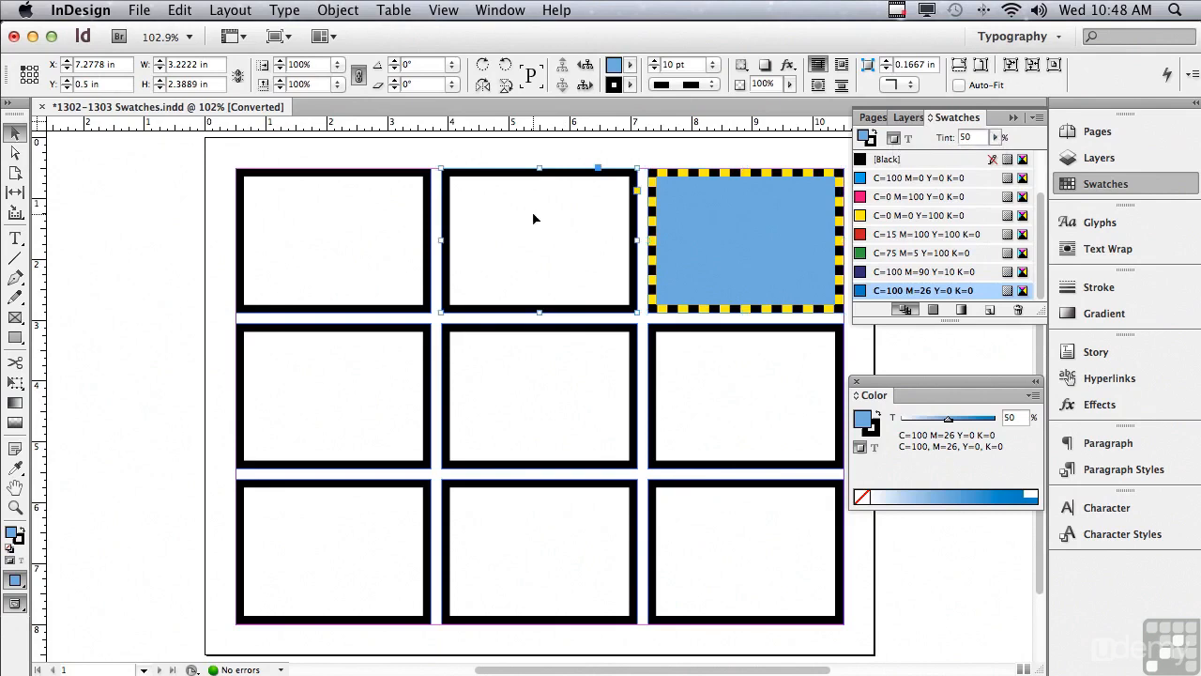
{"action": "left_click", "coordinate": [533, 219]}
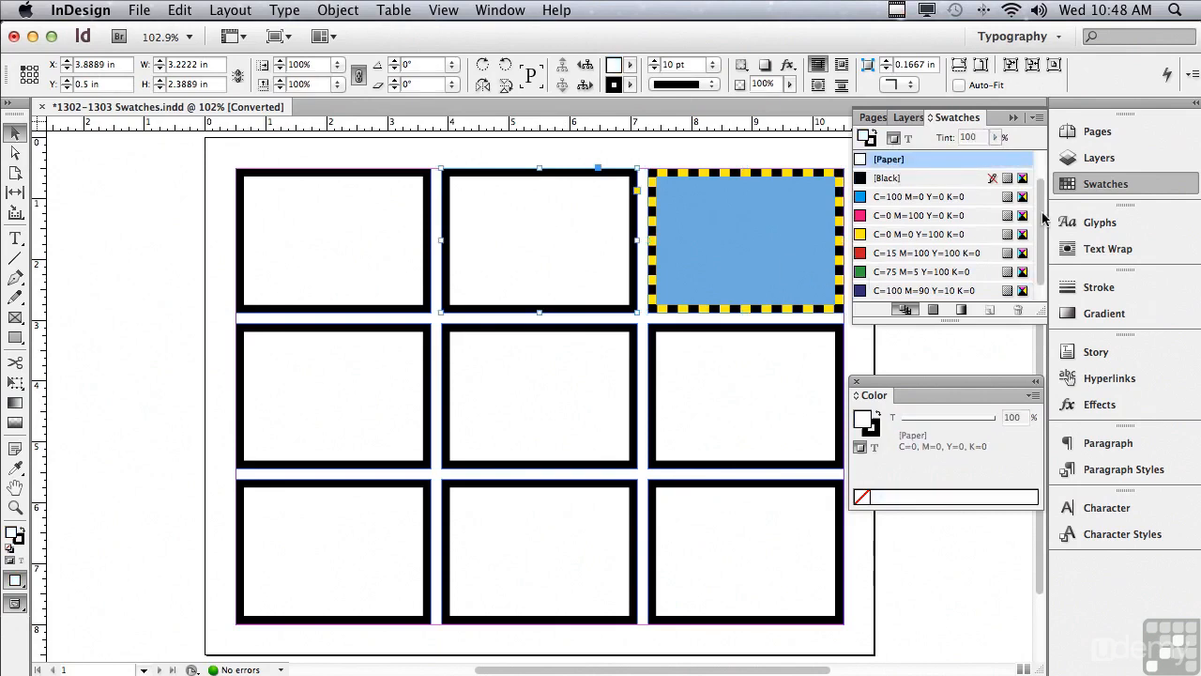
{"action": "scroll", "coordinate": [1045, 272], "scroll_direction": "down", "scroll_amount": 1}
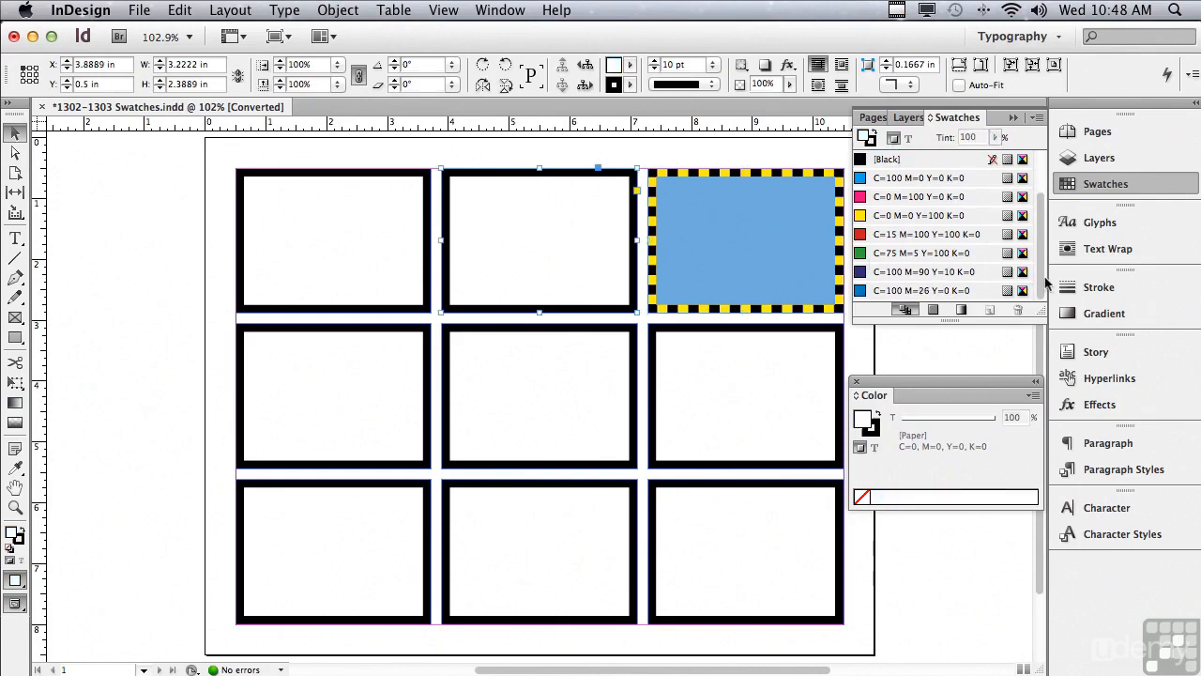
{"action": "left_click", "coordinate": [915, 292]}
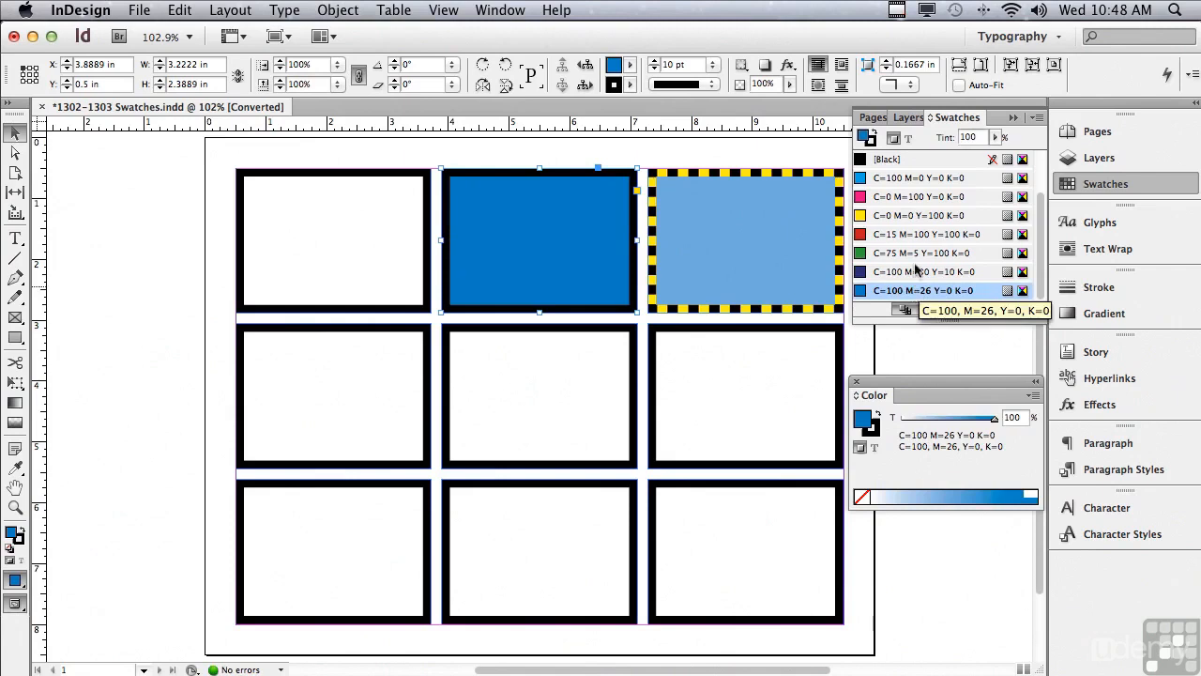
Step: Set the fill tint of the middle frame in the top row to 50%
{"action": "left_click", "coordinate": [995, 137]}
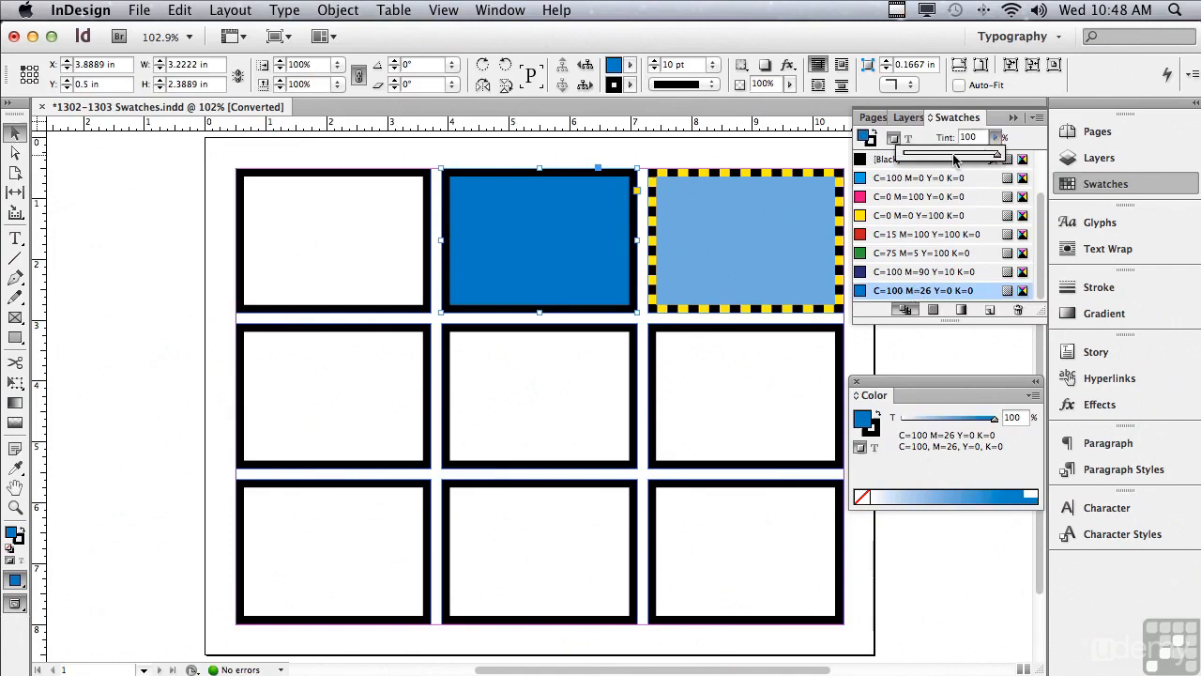
{"action": "left_click", "coordinate": [955, 157]}
{"action": "left_click_drag", "start_coordinate": [955, 156], "coordinate": [950, 157]}
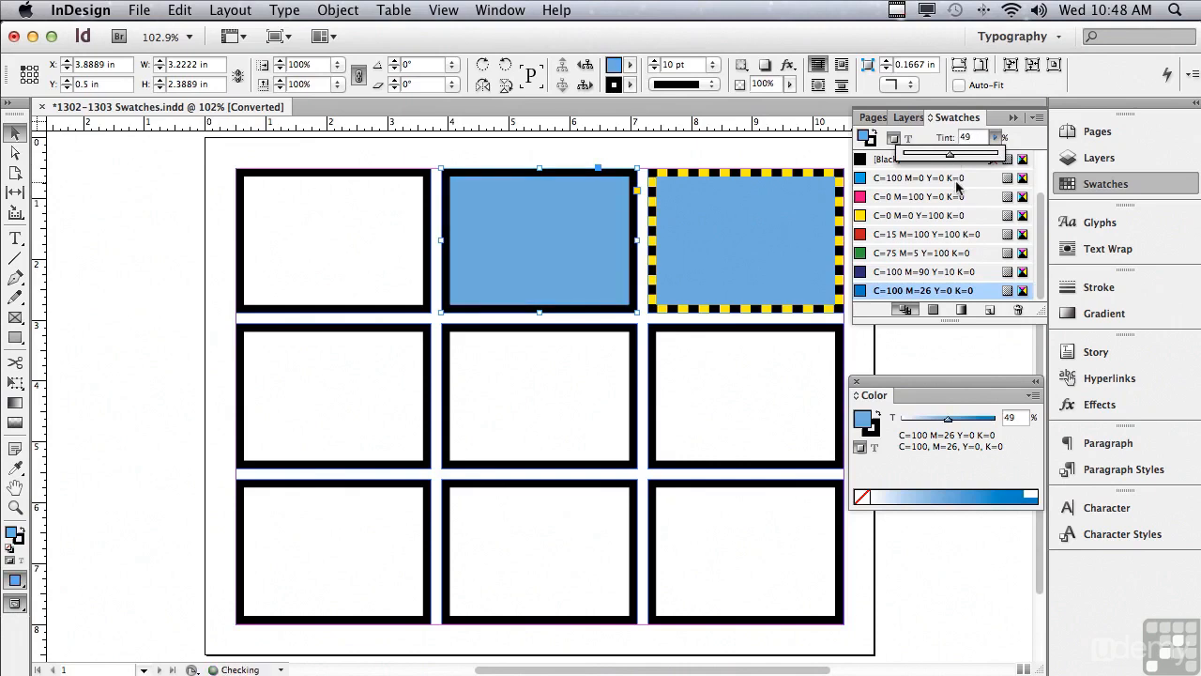
{"action": "left_click", "coordinate": [975, 135]}
{"action": "key", "text": "Up"}
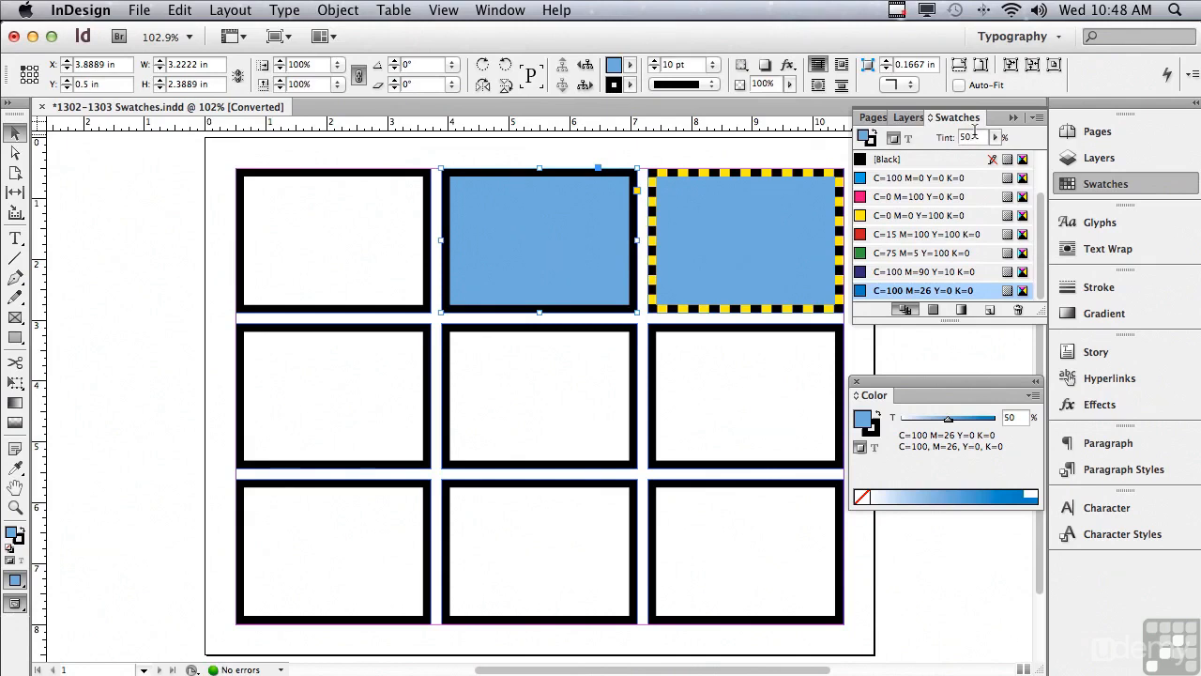
Step: Create a tint swatch of C=100 M=26 Y=0 K=0 at 50%, and widen the Swatches panel to fit its full name
{"action": "left_click", "coordinate": [1036, 118]}
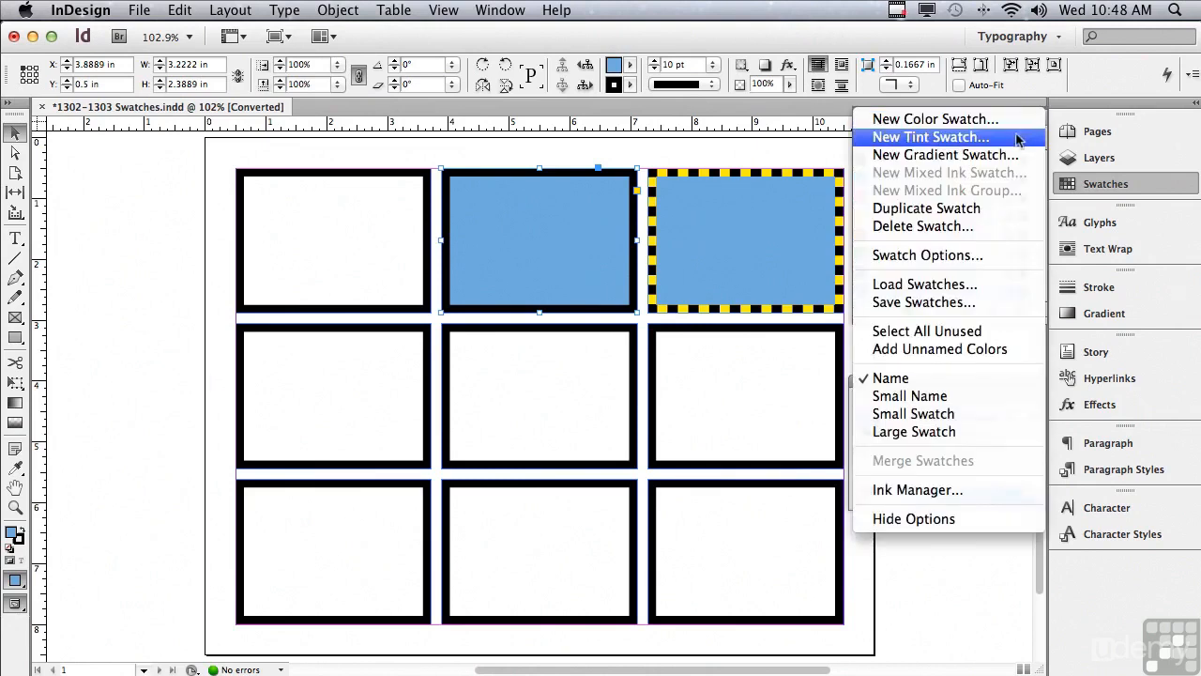
{"action": "left_click", "coordinate": [1019, 138]}
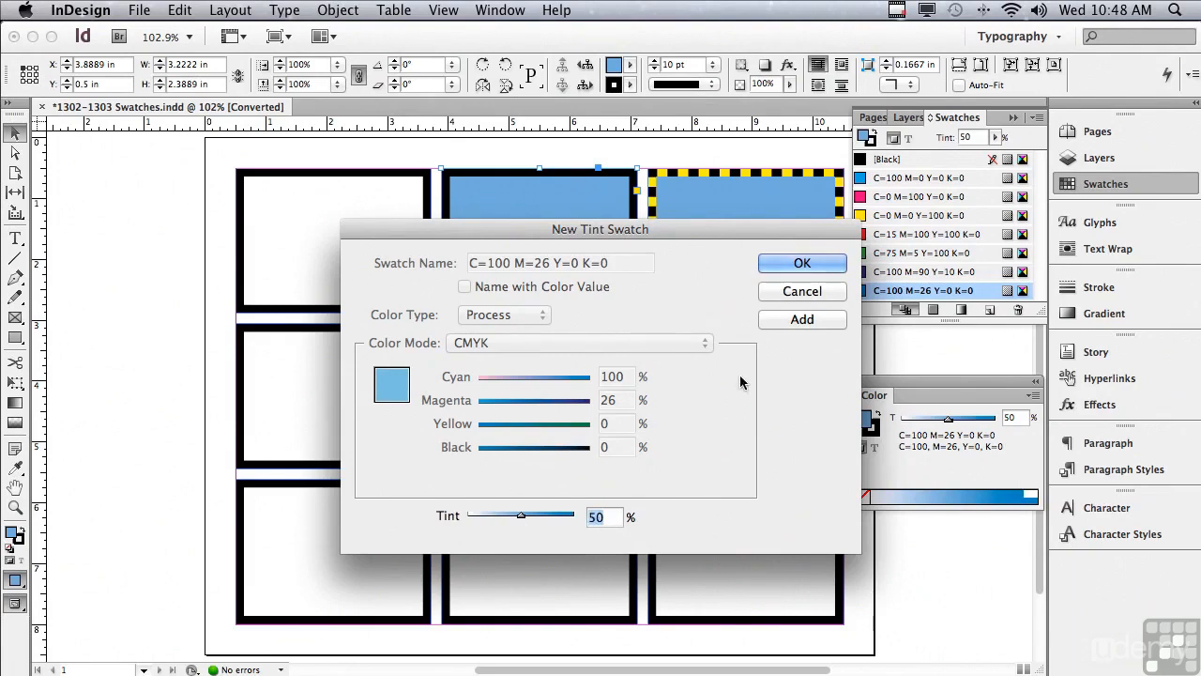
{"action": "left_click", "coordinate": [801, 320]}
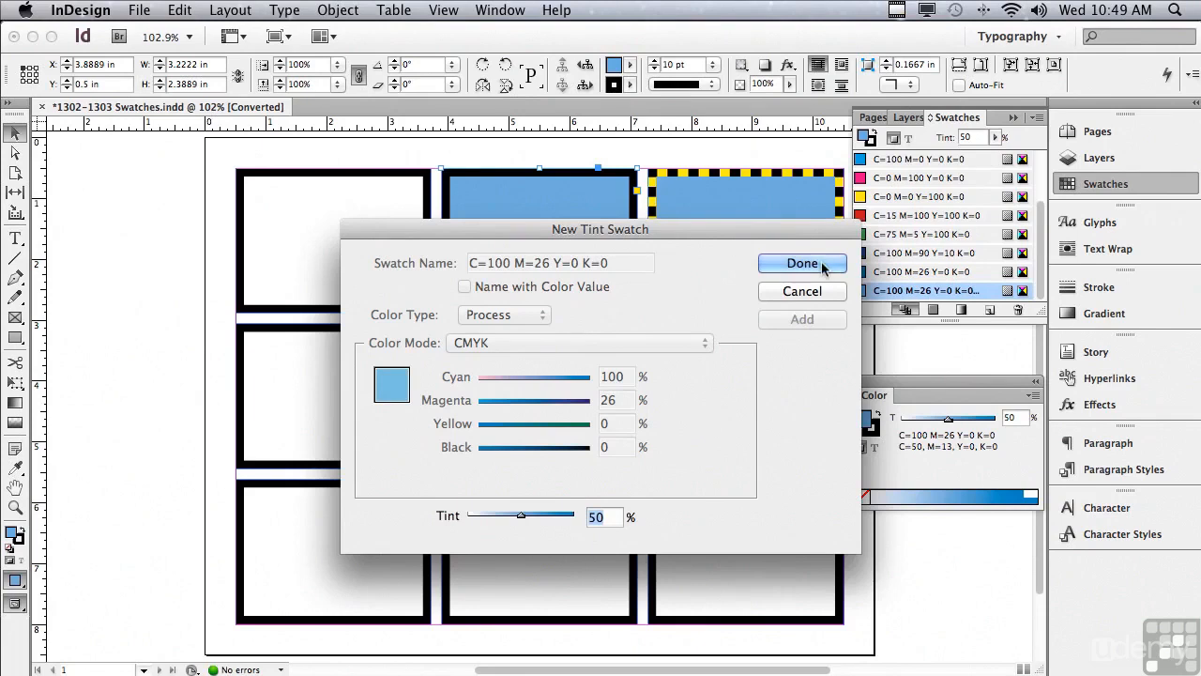
{"action": "left_click", "coordinate": [823, 263]}
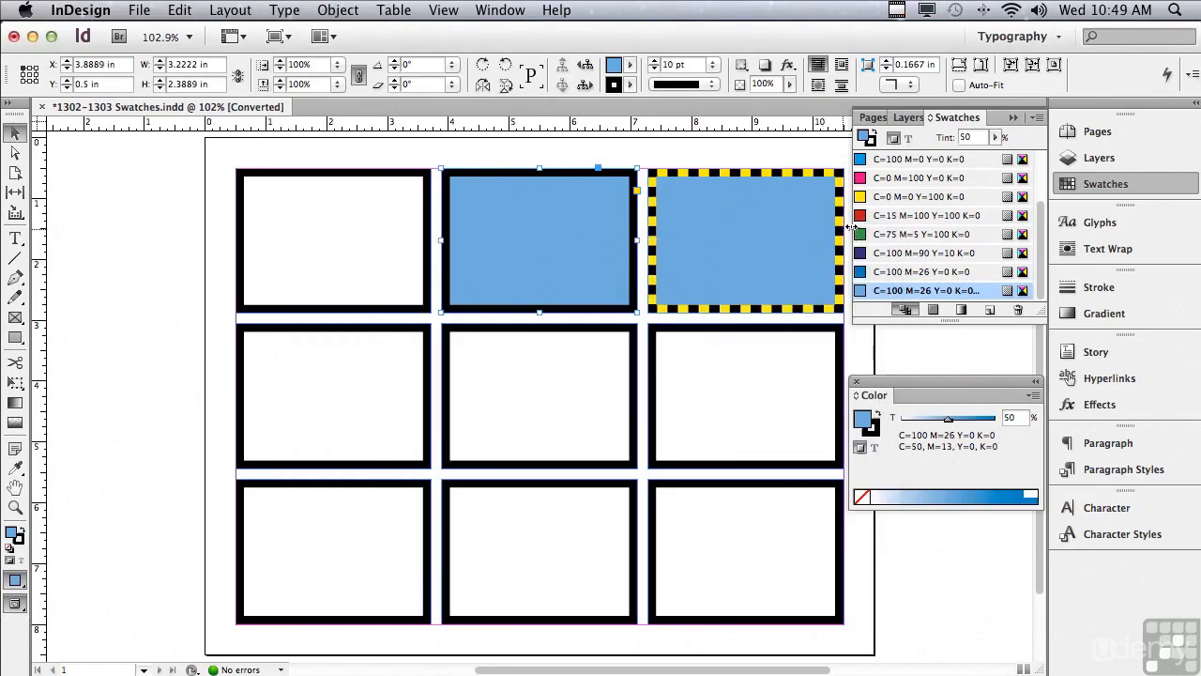
{"action": "left_click_drag", "start_coordinate": [850, 227], "coordinate": [831, 228]}
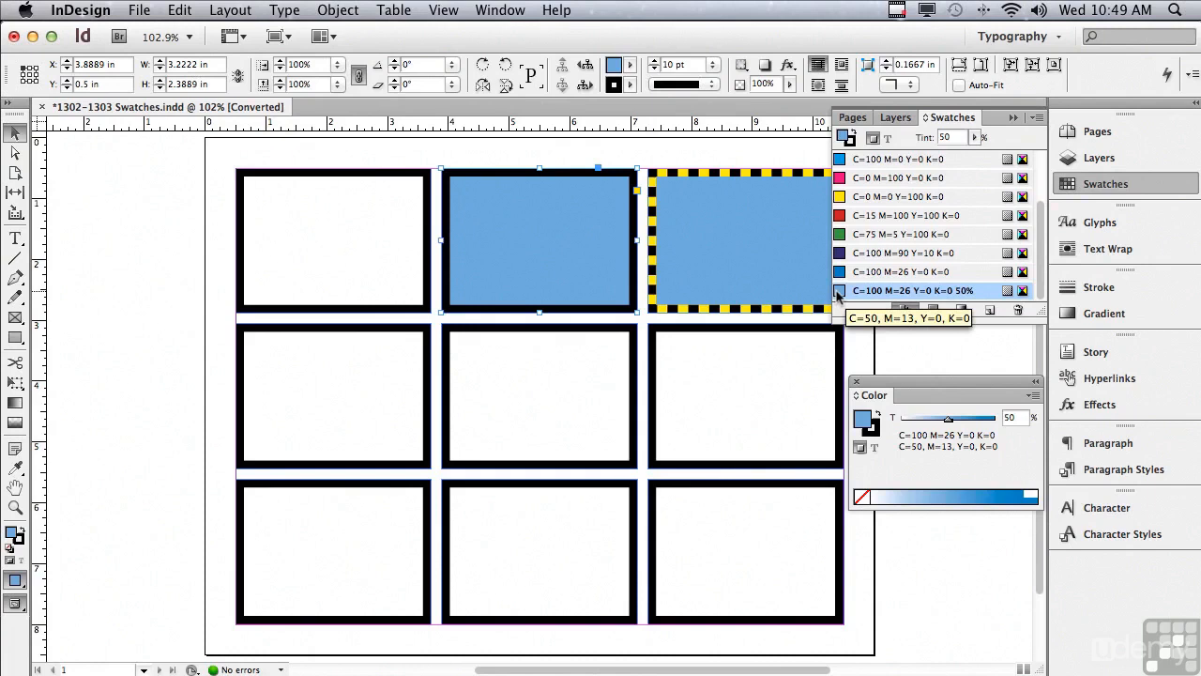
Step: Apply the 50% tint swatch as the fill of the first frame in the top row and all three middle-row frames
{"action": "left_click_drag", "start_coordinate": [839, 295], "coordinate": [371, 255]}
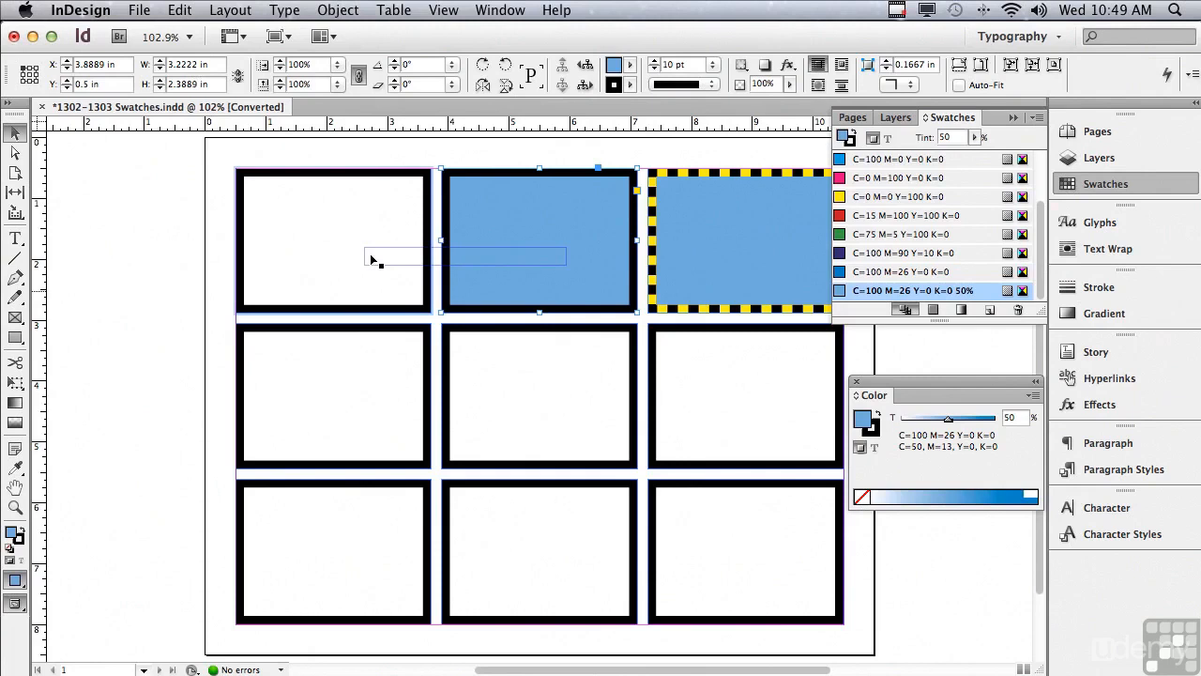
{"action": "left_click_drag", "start_coordinate": [371, 255], "coordinate": [370, 257]}
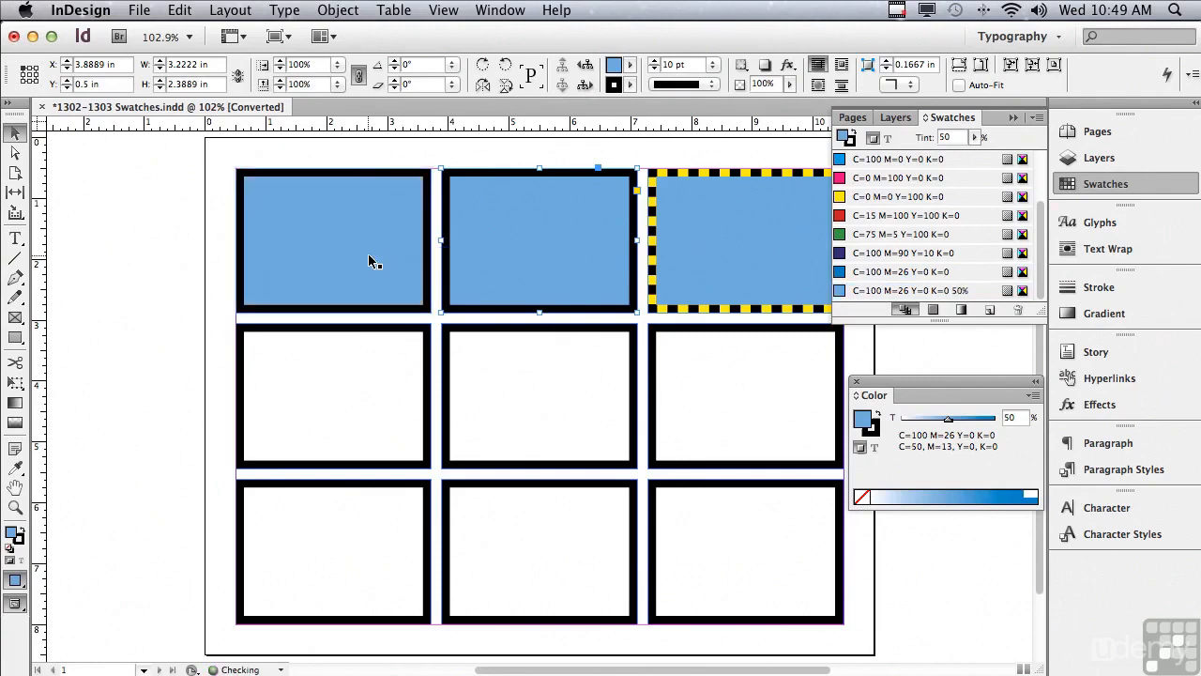
{"action": "left_click_drag", "start_coordinate": [840, 292], "coordinate": [567, 380]}
{"action": "left_click_drag", "start_coordinate": [840, 291], "coordinate": [383, 379]}
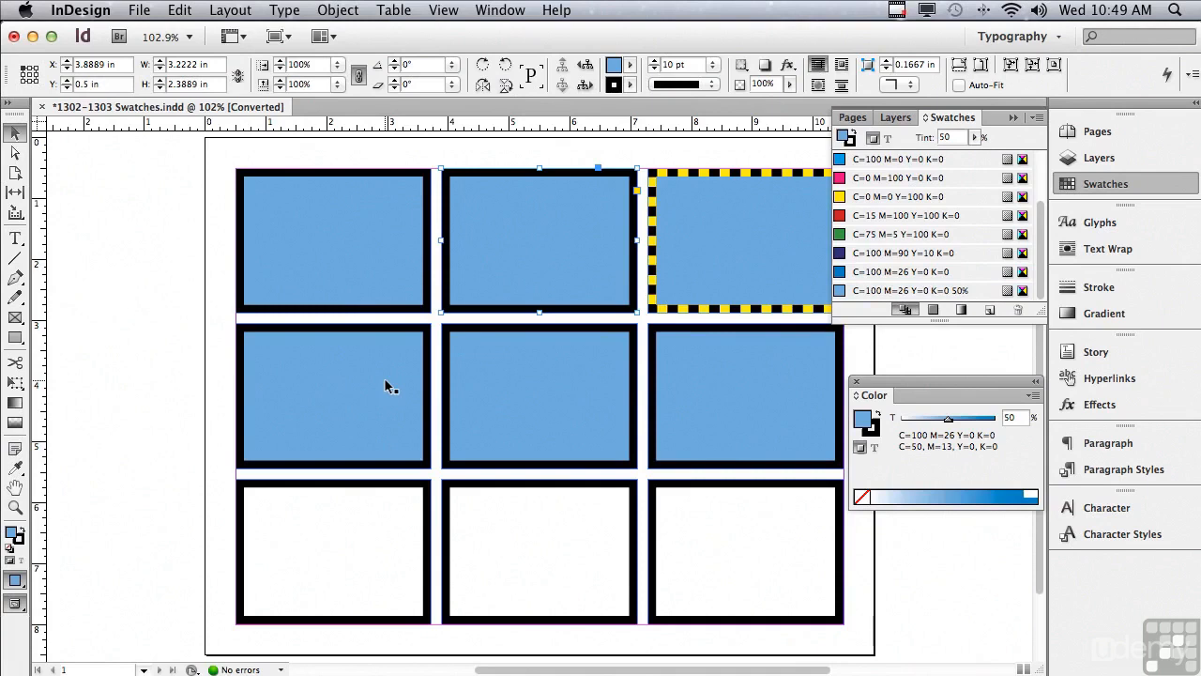
Step: Begin a new gradient swatch and keep its type as Linear
{"action": "left_click", "coordinate": [1038, 117]}
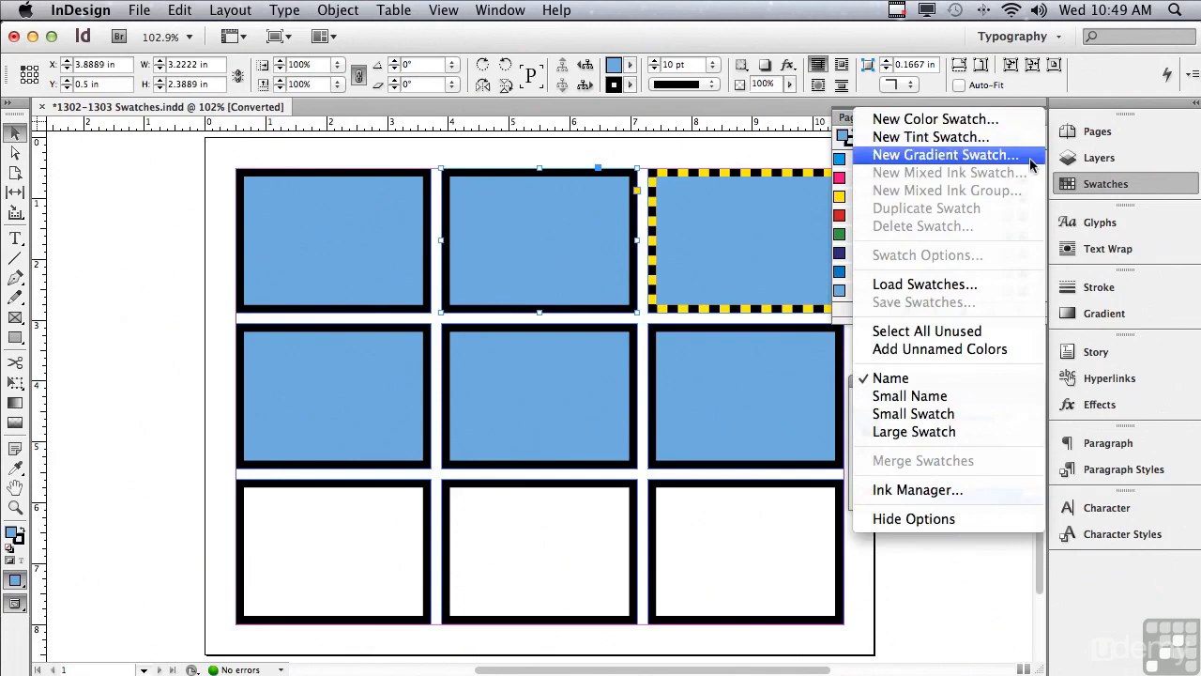
{"action": "left_click", "coordinate": [945, 155]}
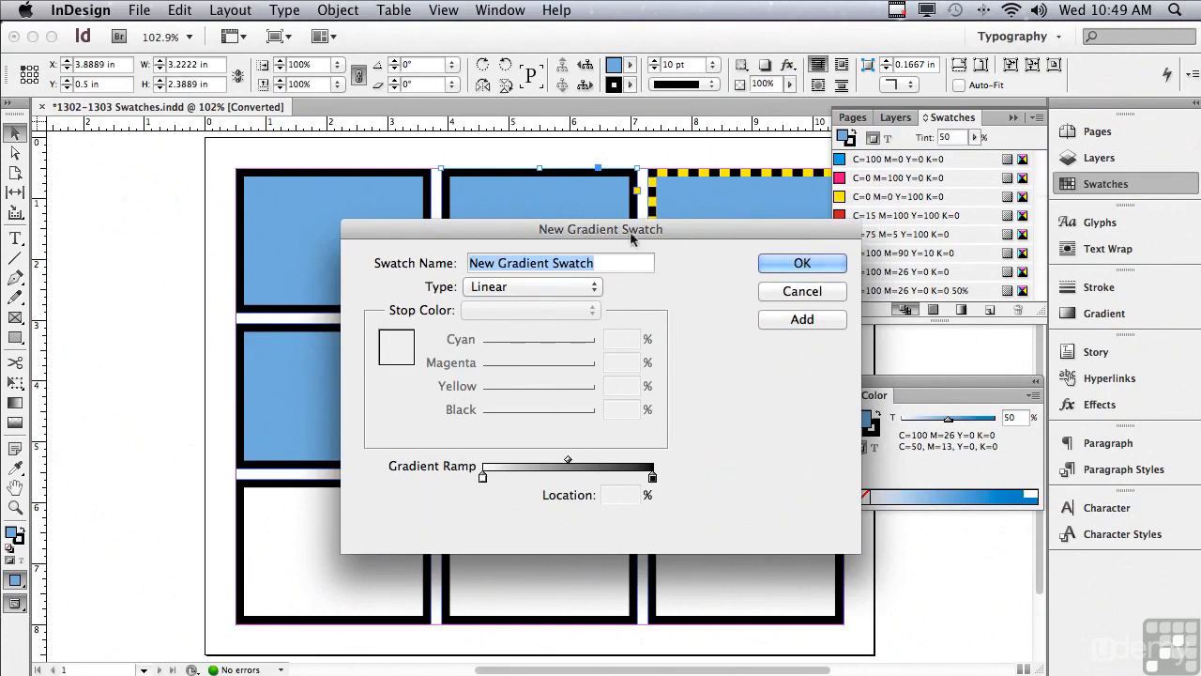
{"action": "left_click", "coordinate": [487, 290]}
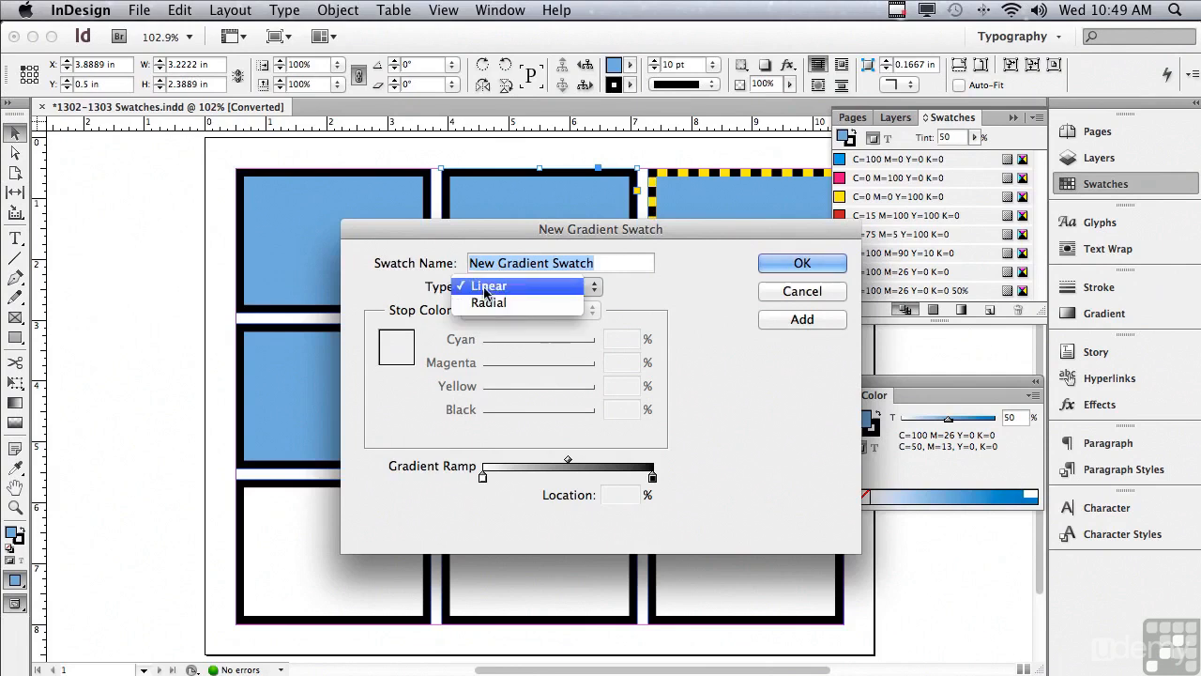
{"action": "left_click", "coordinate": [485, 292]}
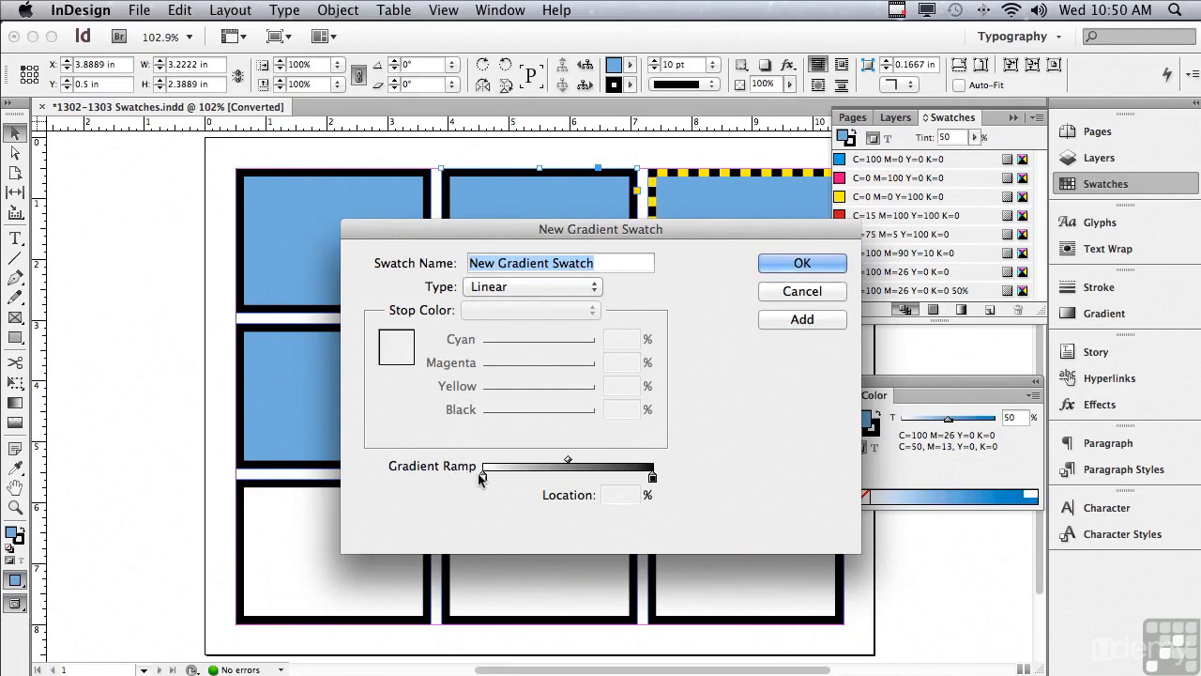
Step: Color the gradient's starting stop with the C=100 M=0 Y=0 K=0 swatch
{"action": "left_click", "coordinate": [481, 477]}
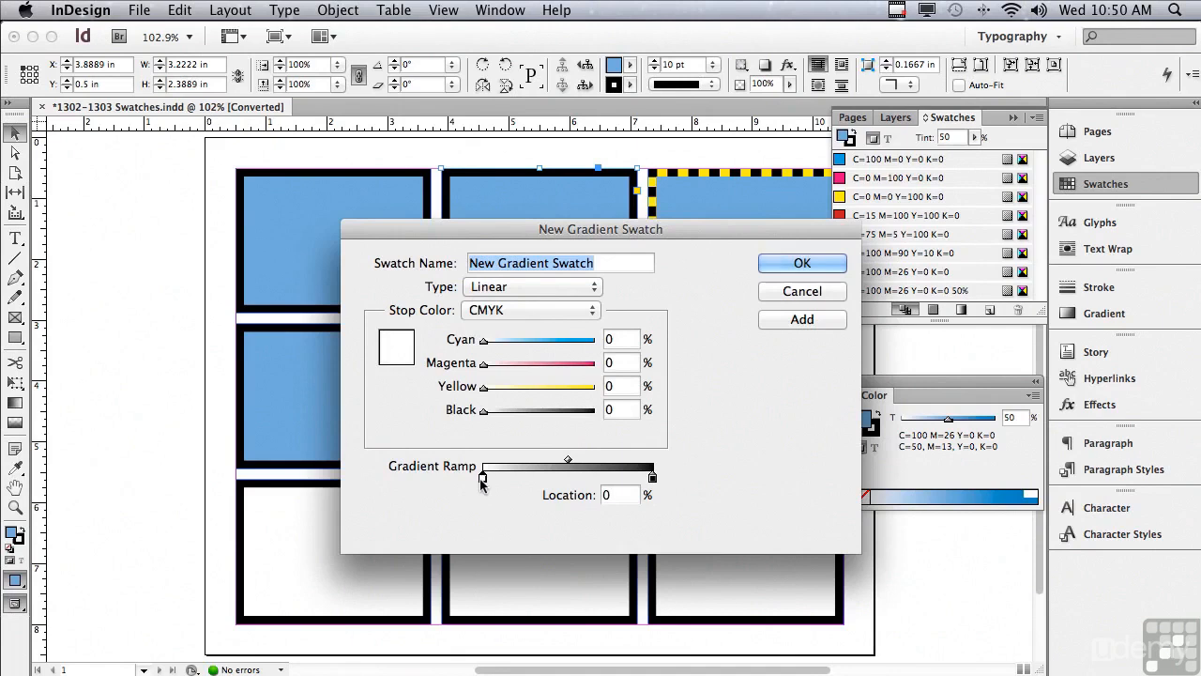
{"action": "left_click", "coordinate": [653, 478]}
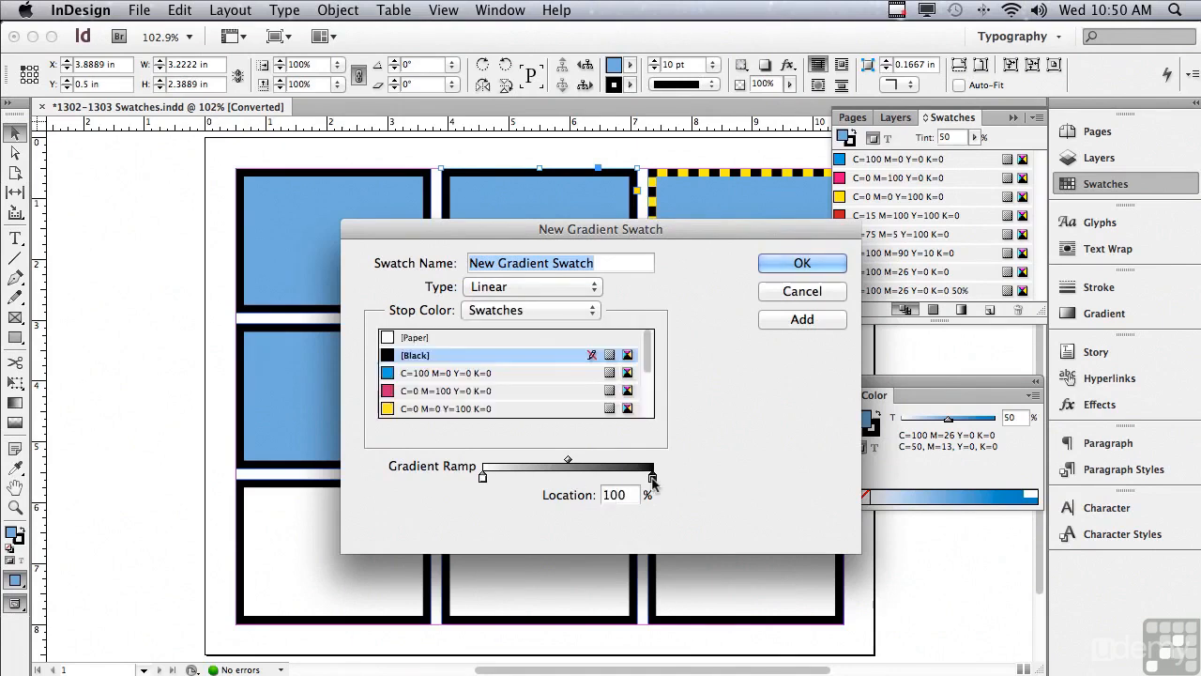
{"action": "left_click", "coordinate": [482, 477]}
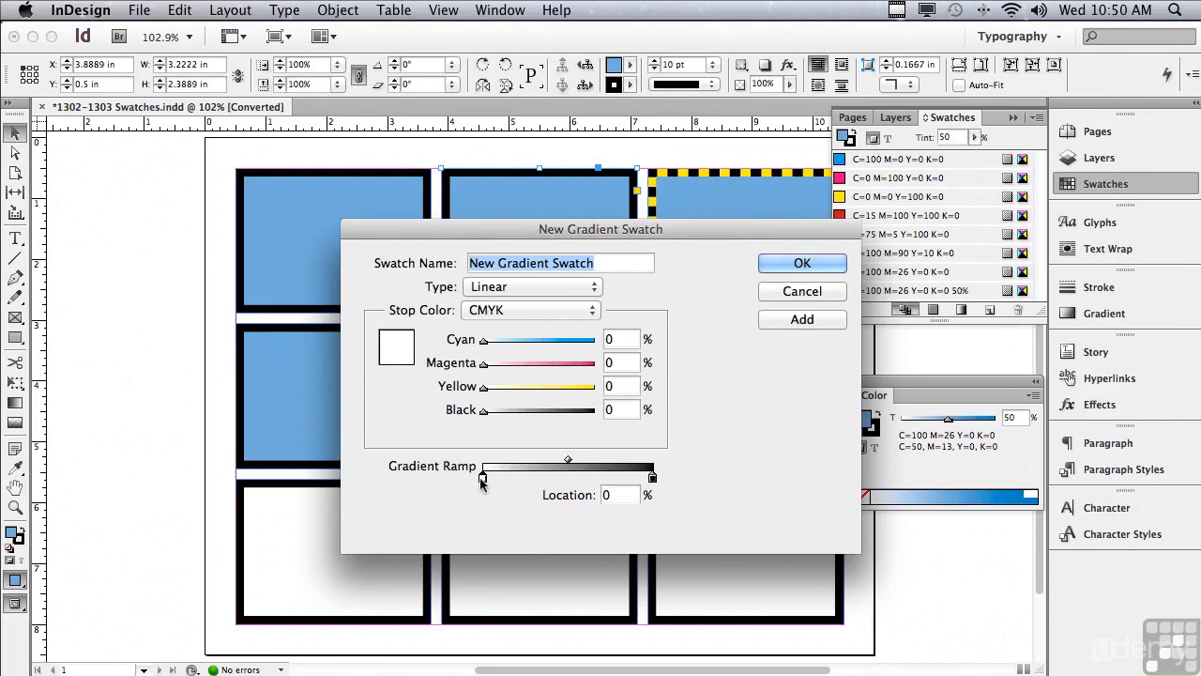
{"action": "left_click", "coordinate": [479, 310]}
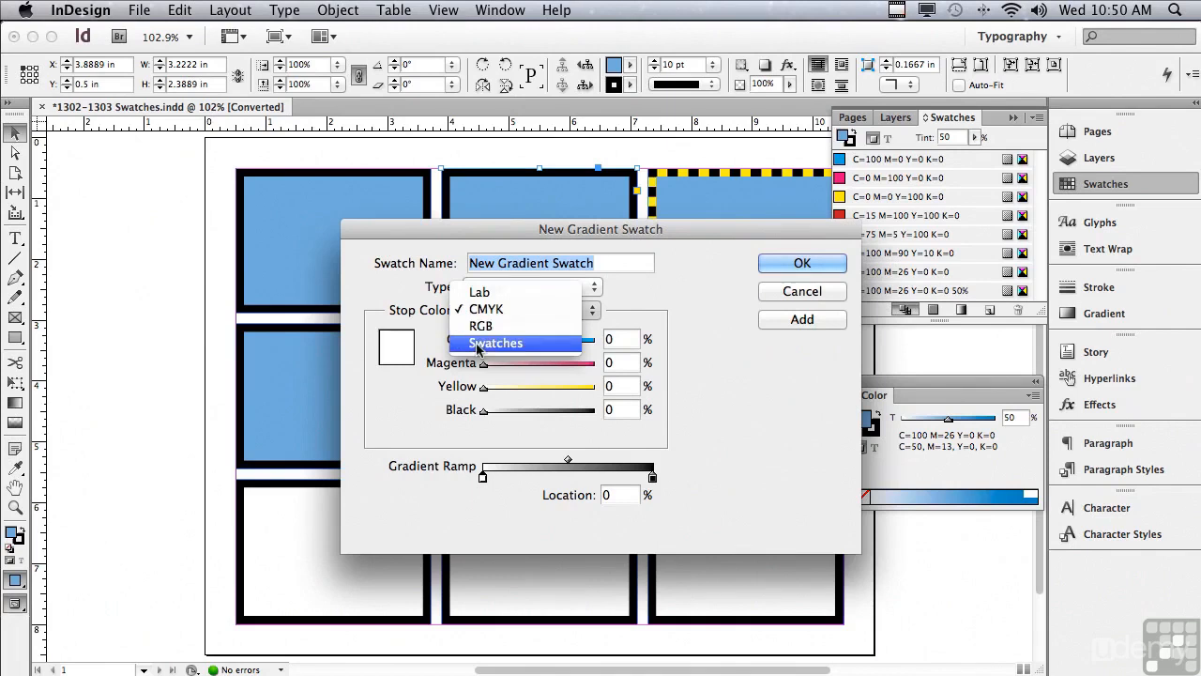
{"action": "left_click", "coordinate": [479, 344]}
{"action": "left_click", "coordinate": [431, 375]}
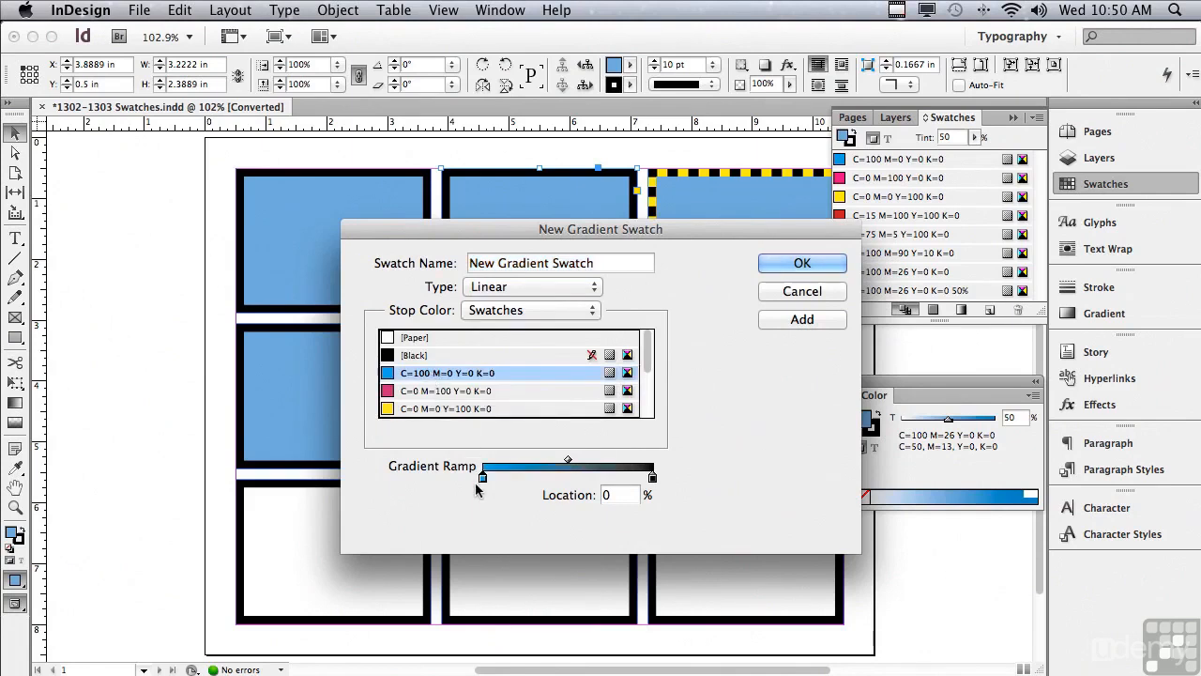
Step: Color the gradient's end stop with the C=15 M=100 Y=100 K=0 swatch
{"action": "left_click", "coordinate": [653, 479]}
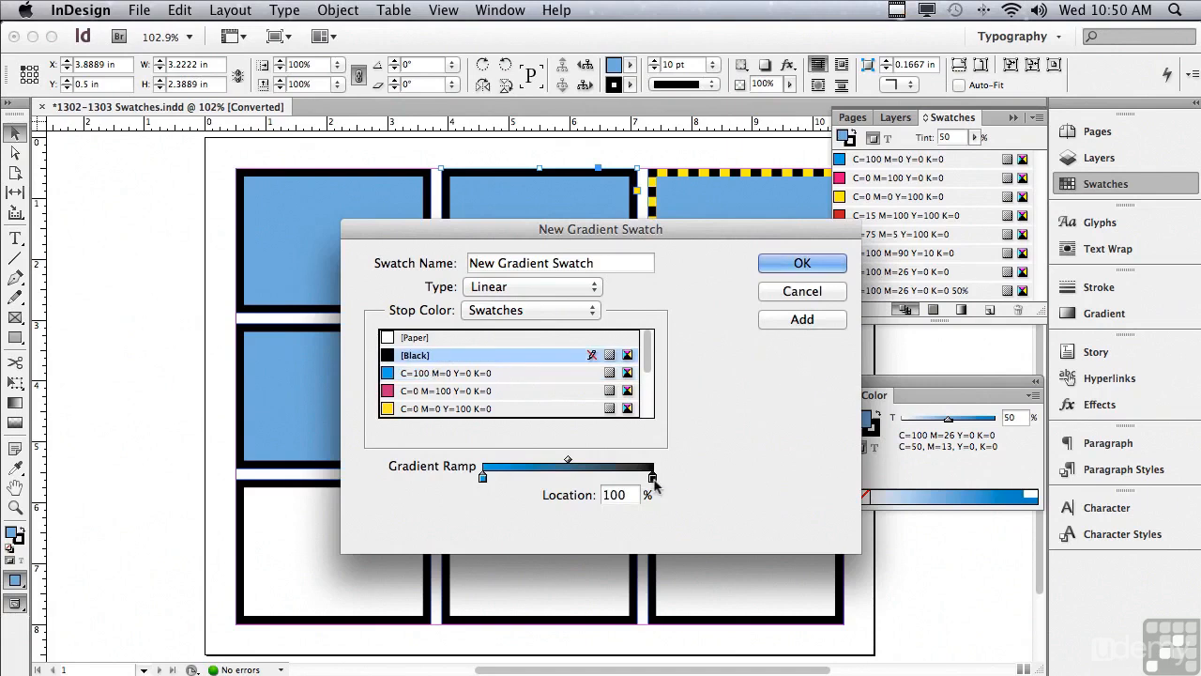
{"action": "scroll", "coordinate": [647, 369], "scroll_direction": "down", "scroll_amount": 1}
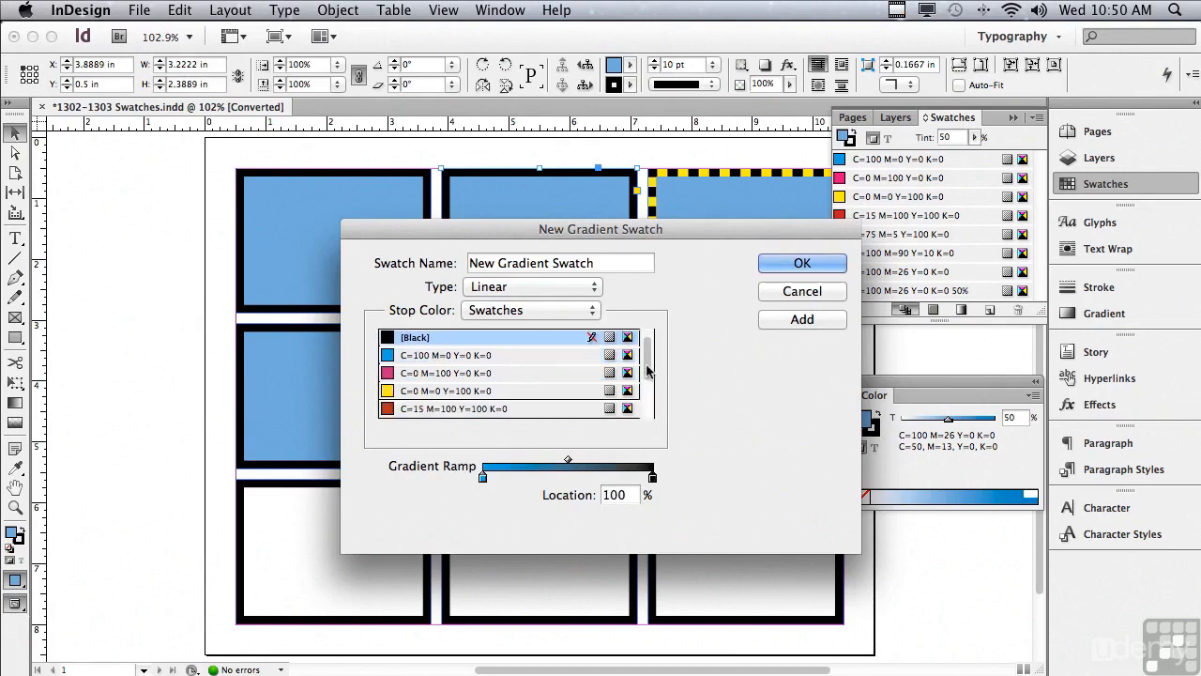
{"action": "scroll", "coordinate": [647, 369], "scroll_direction": "down", "scroll_amount": 1}
{"action": "left_click", "coordinate": [468, 393]}
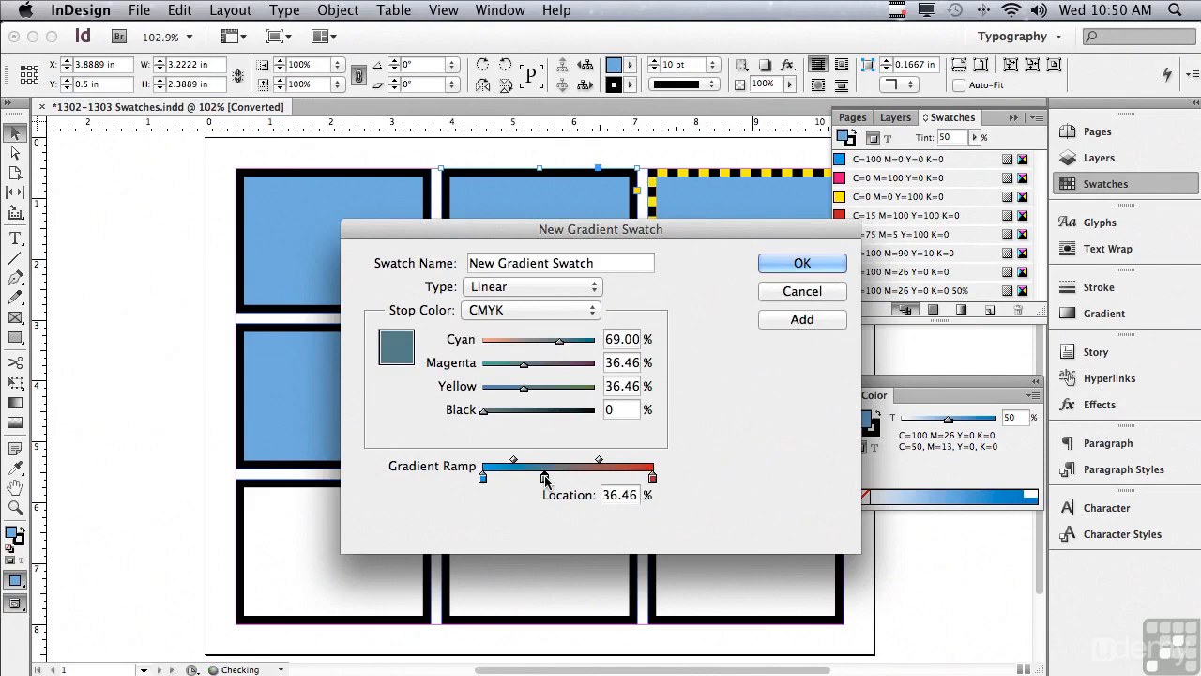
Step: Color an added middle gradient stop with the C=0 M=0 Y=100 K=0 swatch and move it to about 48.61%
{"action": "left_click", "coordinate": [488, 313]}
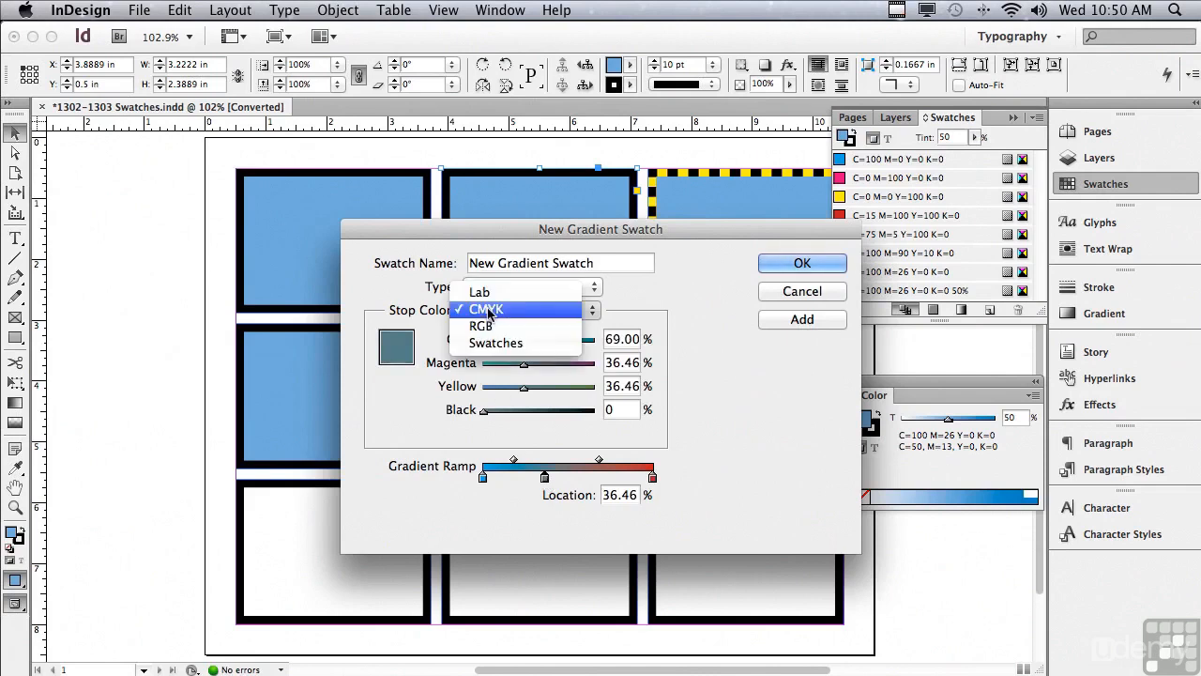
{"action": "left_click", "coordinate": [488, 347]}
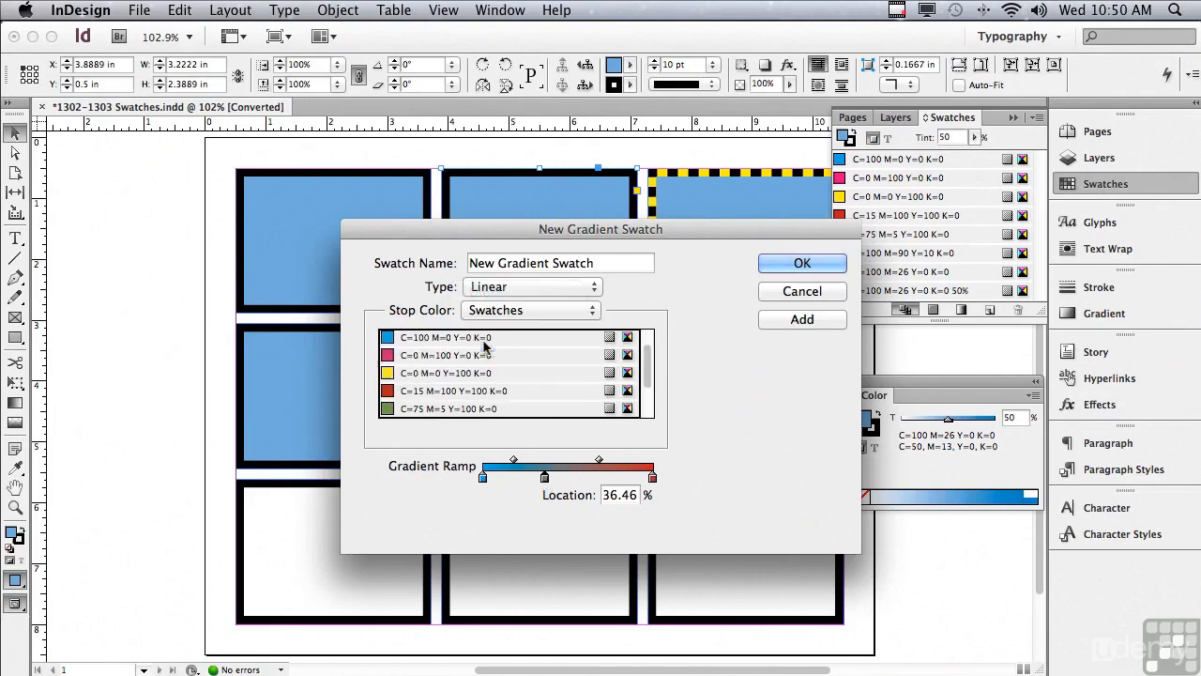
{"action": "left_click", "coordinate": [386, 374]}
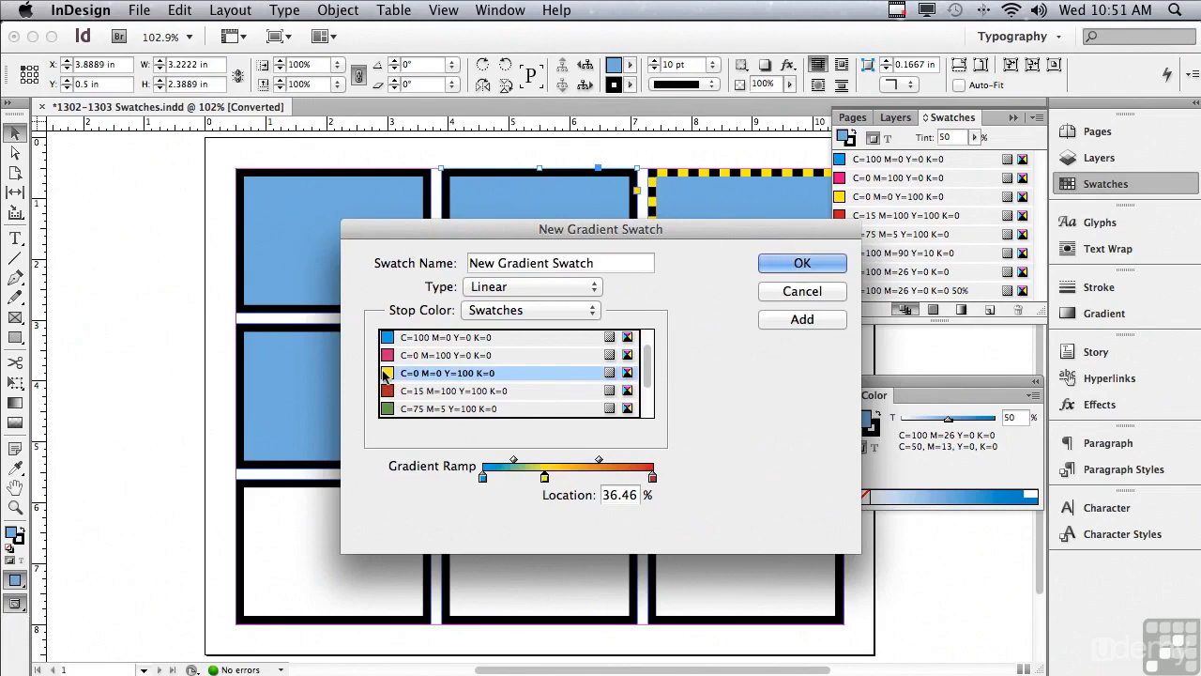
{"action": "mouse_move", "coordinate": [544, 481]}
{"action": "left_mouse_down"}
{"action": "mouse_move", "coordinate": [583, 482]}
{"action": "mouse_move", "coordinate": [542, 481]}
{"action": "mouse_move", "coordinate": [566, 480]}
{"action": "left_mouse_up"}
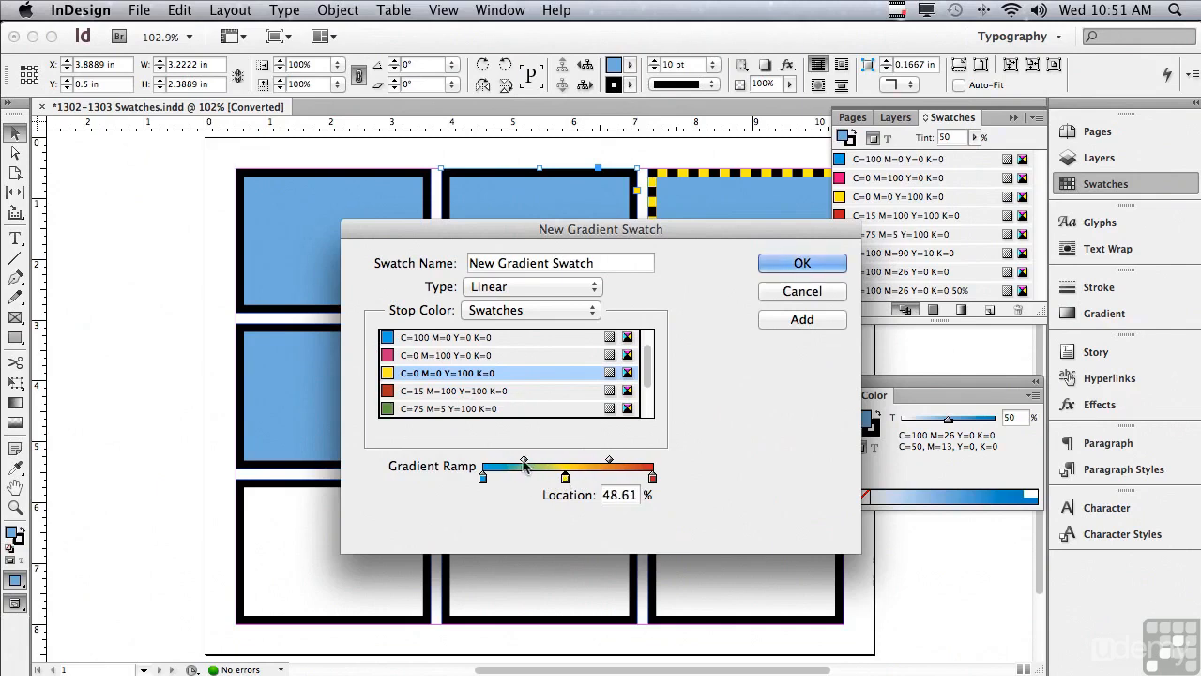
Step: Set the midpoint between the blue and yellow stops to 50% and finish creating the gradient swatch
{"action": "left_click", "coordinate": [523, 462]}
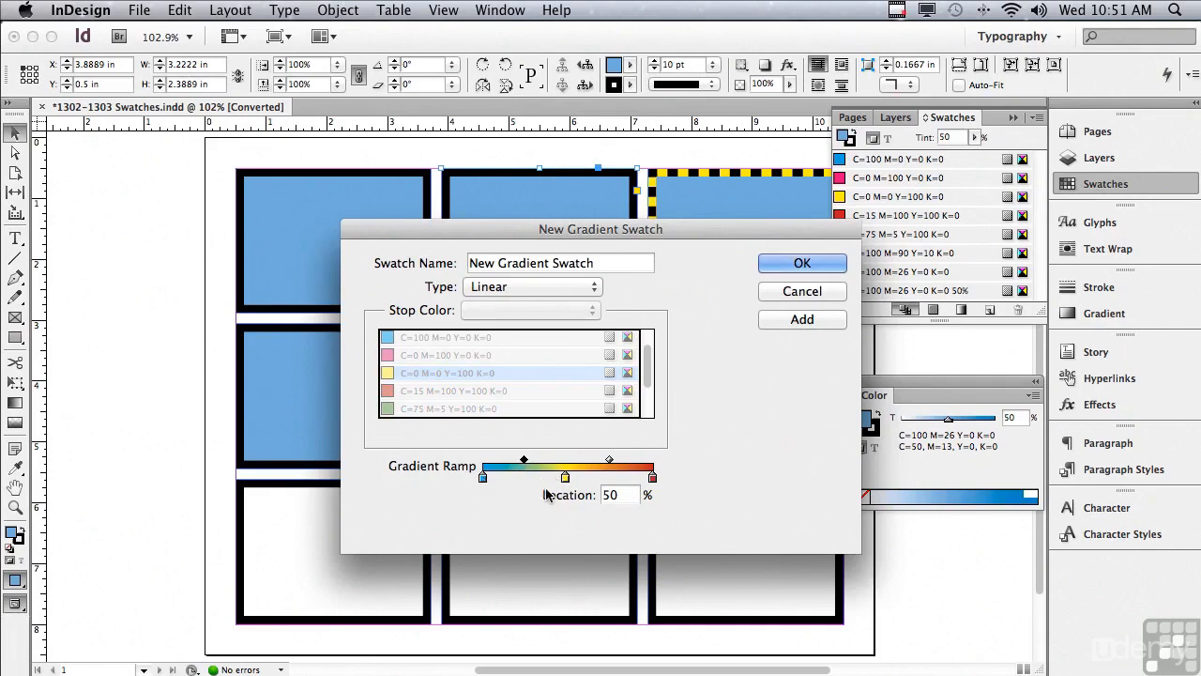
{"action": "mouse_move", "coordinate": [523, 461]}
{"action": "left_mouse_down"}
{"action": "mouse_move", "coordinate": [542, 461]}
{"action": "mouse_move", "coordinate": [507, 463]}
{"action": "left_mouse_up"}
{"action": "double_click", "coordinate": [612, 495]}
{"action": "type", "text": "50"}
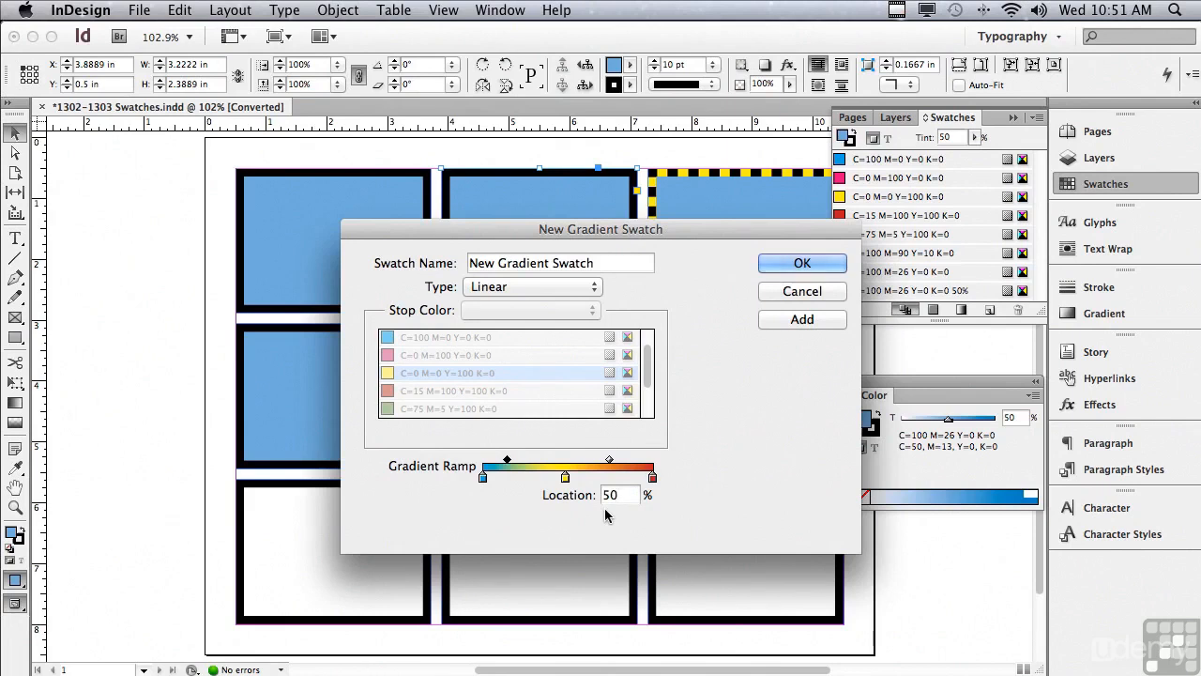
{"action": "key", "text": "Return"}
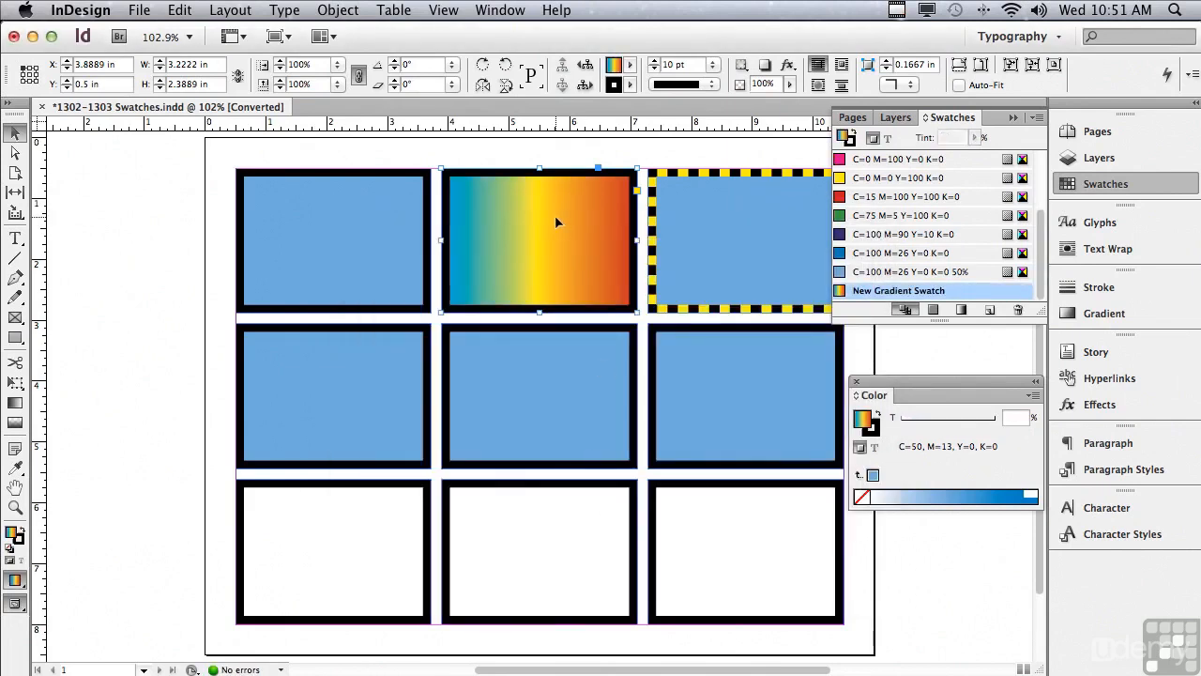